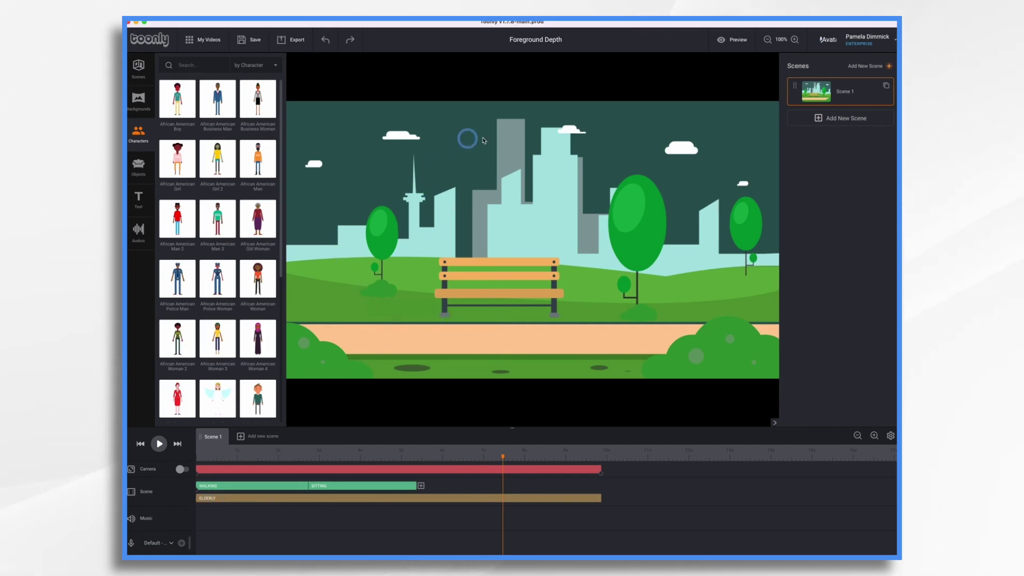
# Drag the park animation's playhead back to 0 s
pyautogui.moveTo(503, 457); pyautogui.dragTo(197, 457)
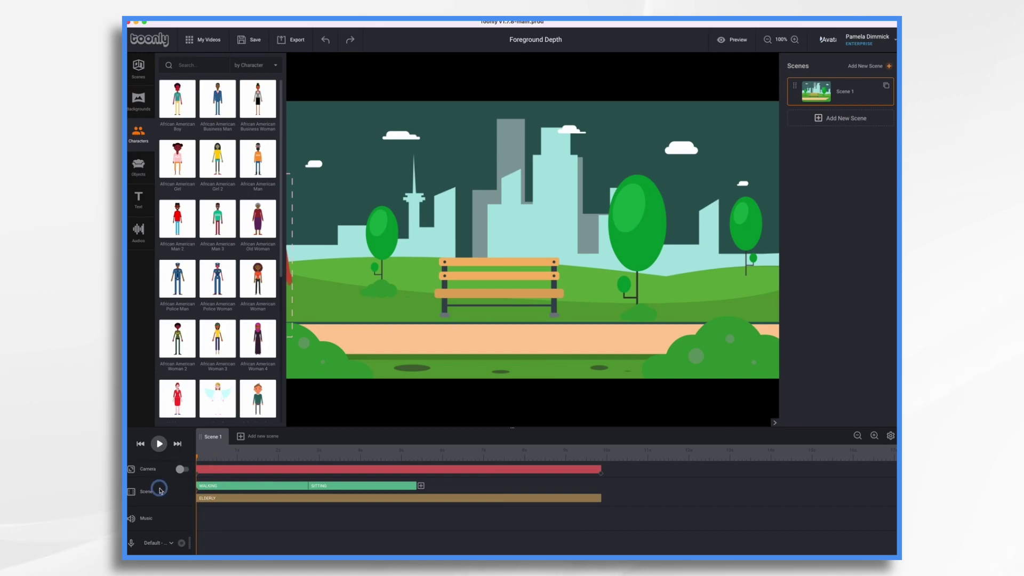
pyautogui.click(159, 445)
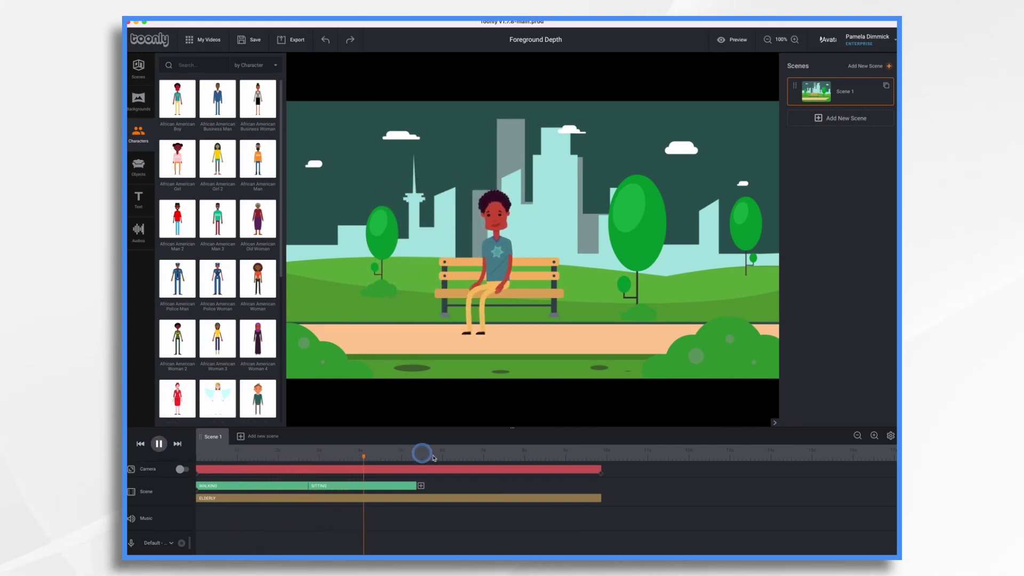
pyautogui.click(159, 446)
pyautogui.click(371, 230)
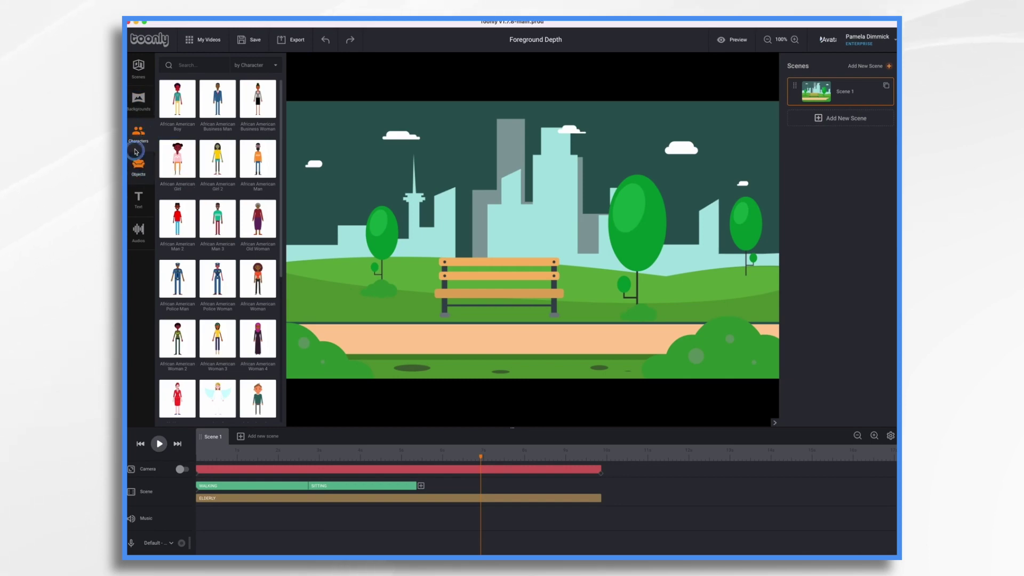
# Search the Objects library for 'bird' and place the Wrens bird in the scene
pyautogui.click(139, 169)
pyautogui.click(216, 65)
pyautogui.write('bird')
pyautogui.scroll(-10, 219, 240)
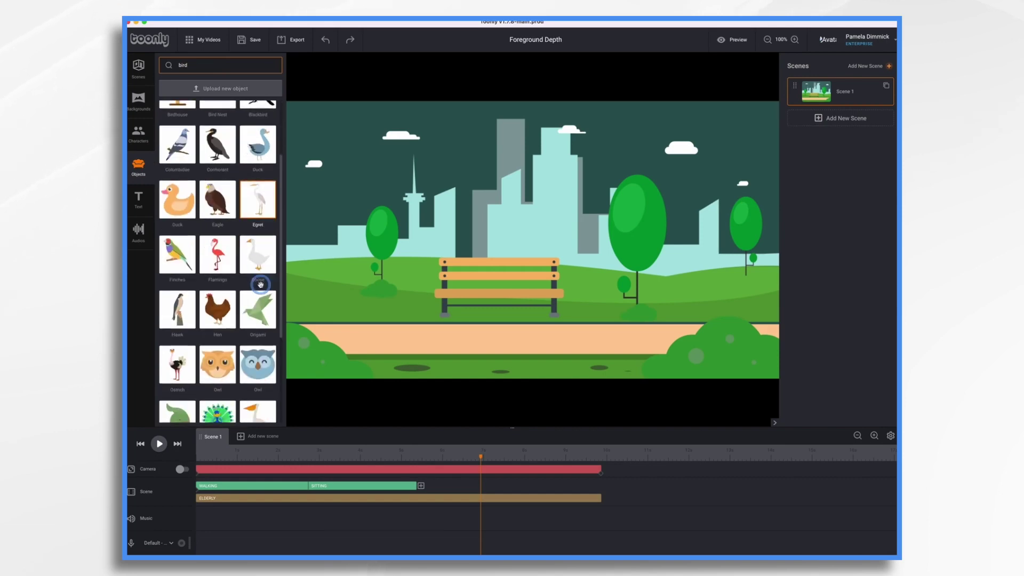
pyautogui.moveTo(217, 379); pyautogui.dragTo(691, 201)
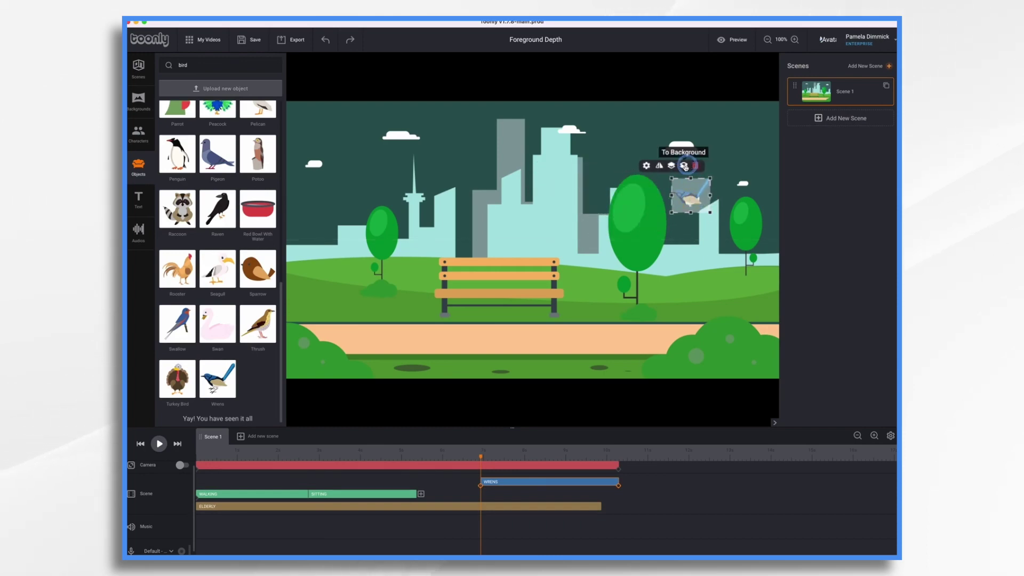
# Send the wren to the background, perch it on the bench's right end, and stretch it across the timeline
pyautogui.click(685, 166)
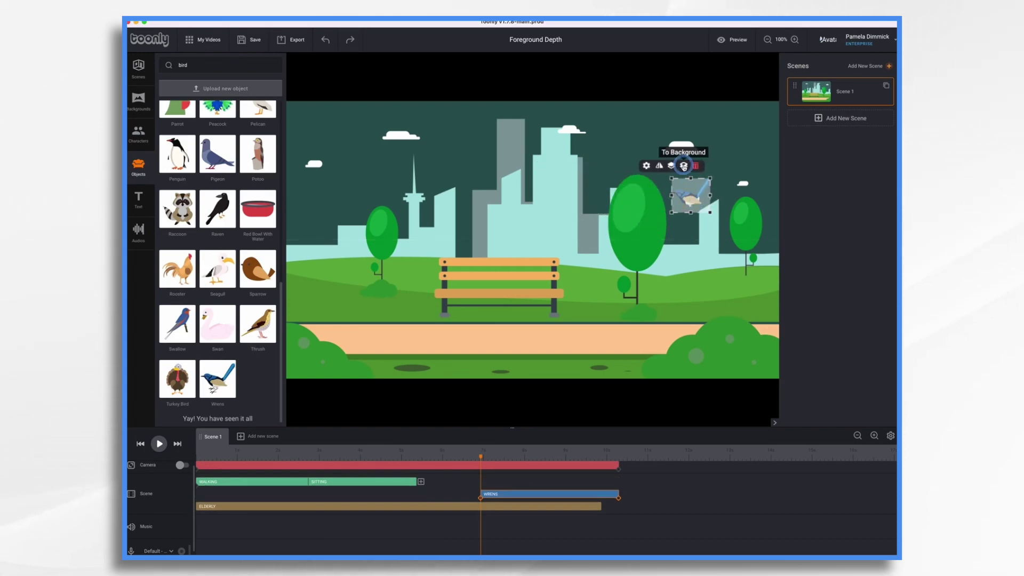
pyautogui.moveTo(691, 199); pyautogui.dragTo(660, 200)
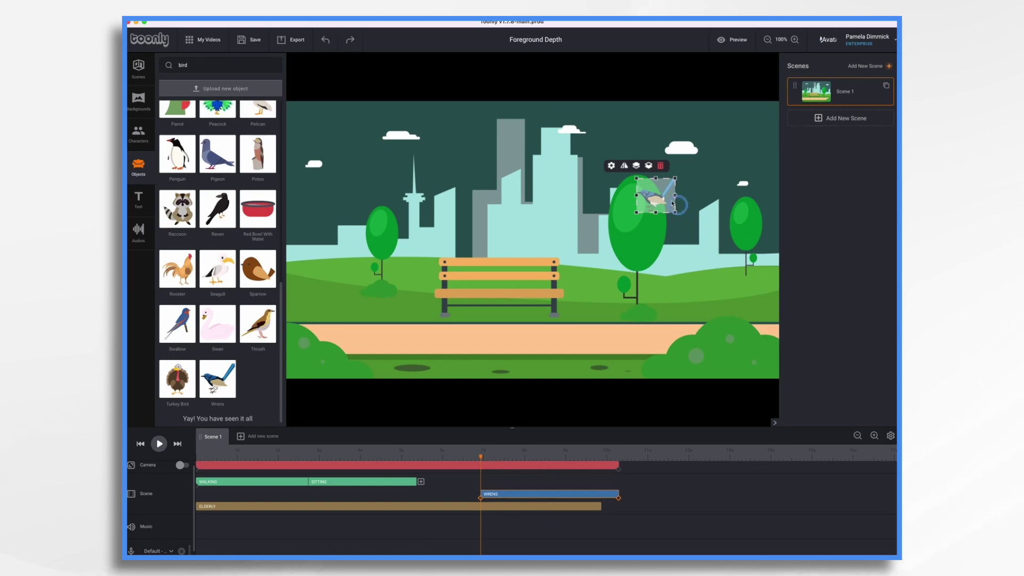
pyautogui.moveTo(658, 198); pyautogui.dragTo(557, 257)
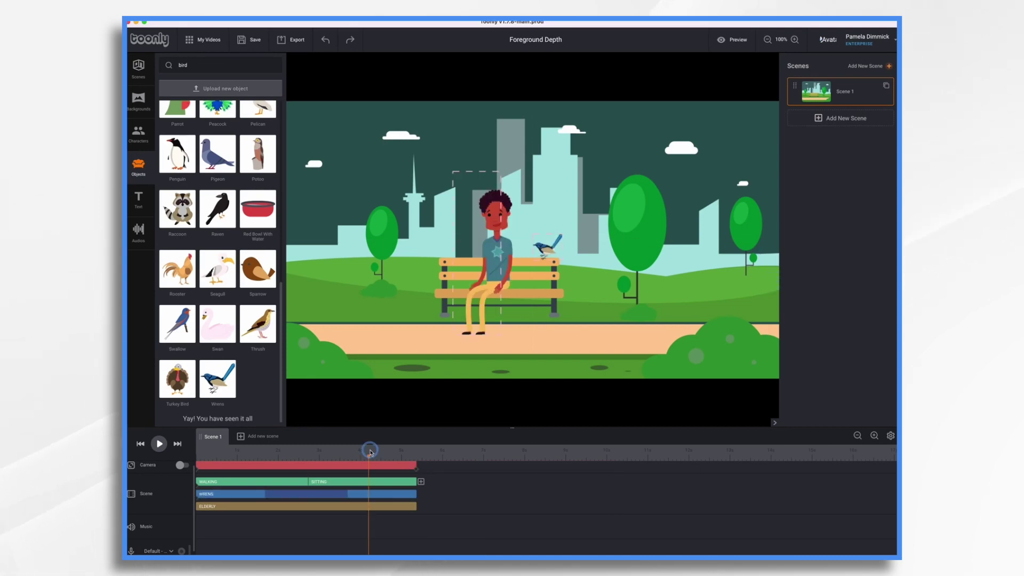
pyautogui.moveTo(370, 446); pyautogui.dragTo(344, 445)
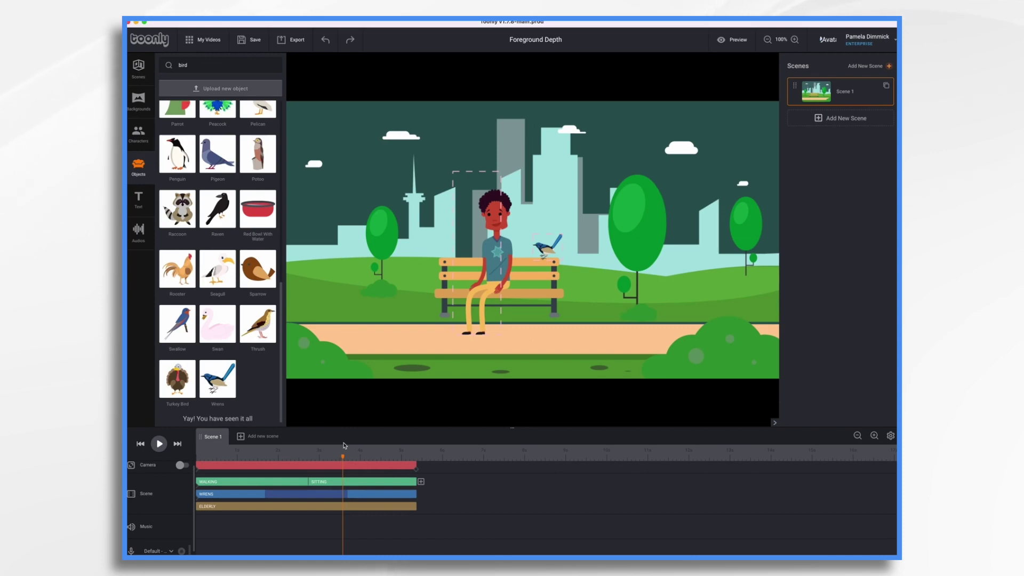
# Preview the scene from the start and stop partway through the character's walk
pyautogui.click(140, 444)
pyautogui.click(159, 443)
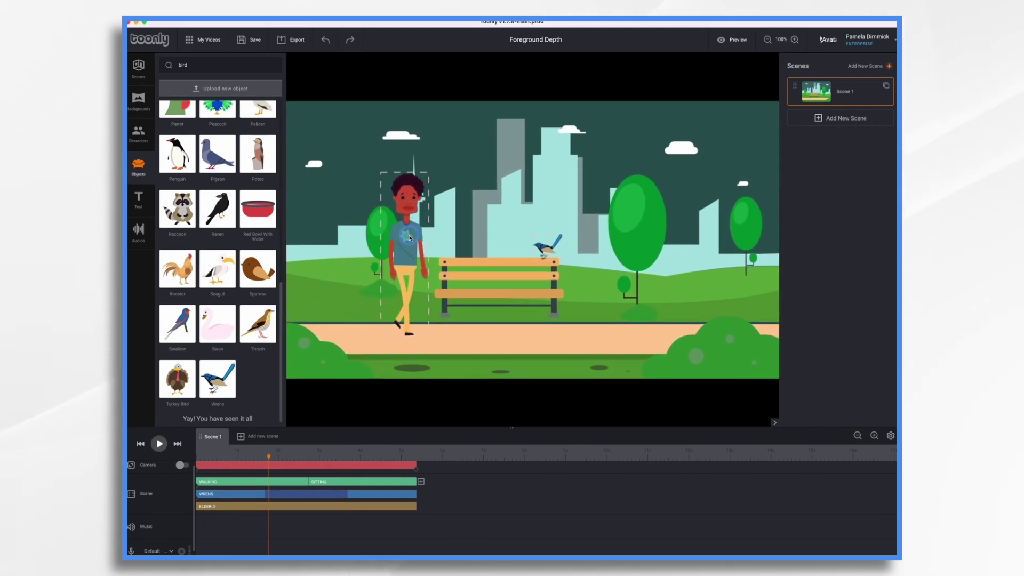
pyautogui.moveTo(268, 457); pyautogui.dragTo(222, 463)
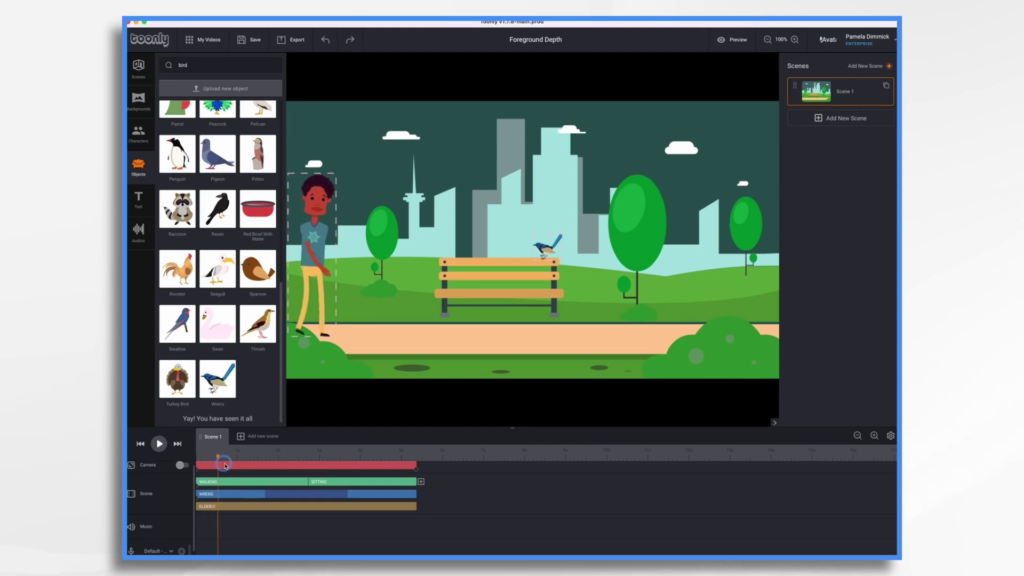
pyautogui.moveTo(216, 467); pyautogui.dragTo(195, 483)
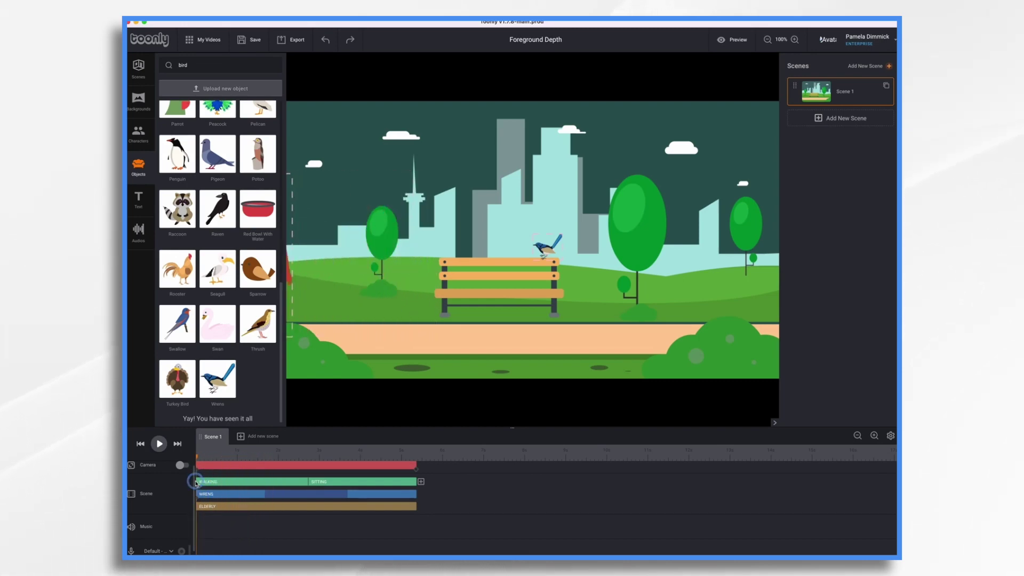
pyautogui.click(161, 448)
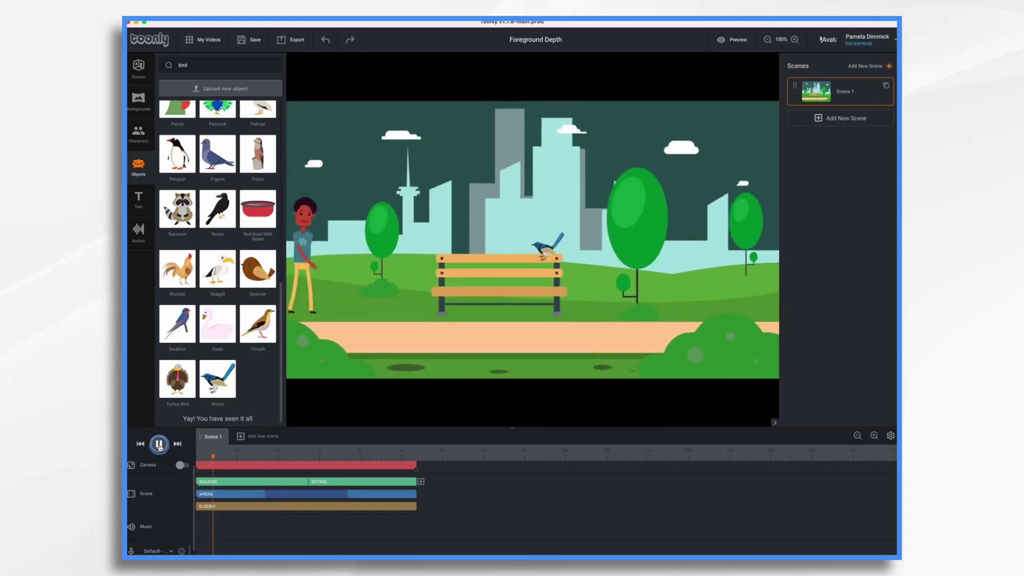
pyautogui.click(315, 367)
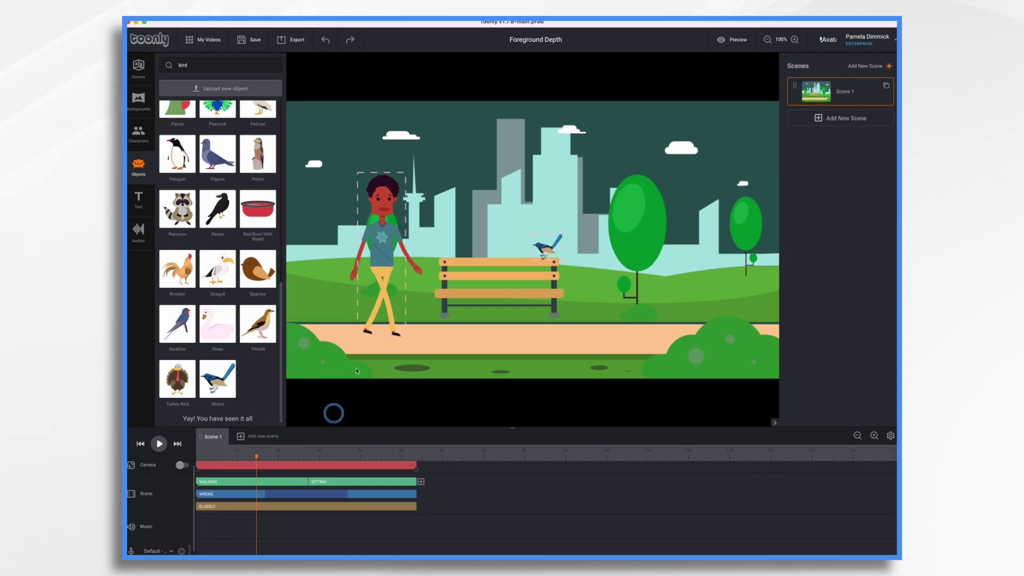
# Set the walking character's In Effect to Instant and play the scene to check its entrance
pyautogui.click(375, 232)
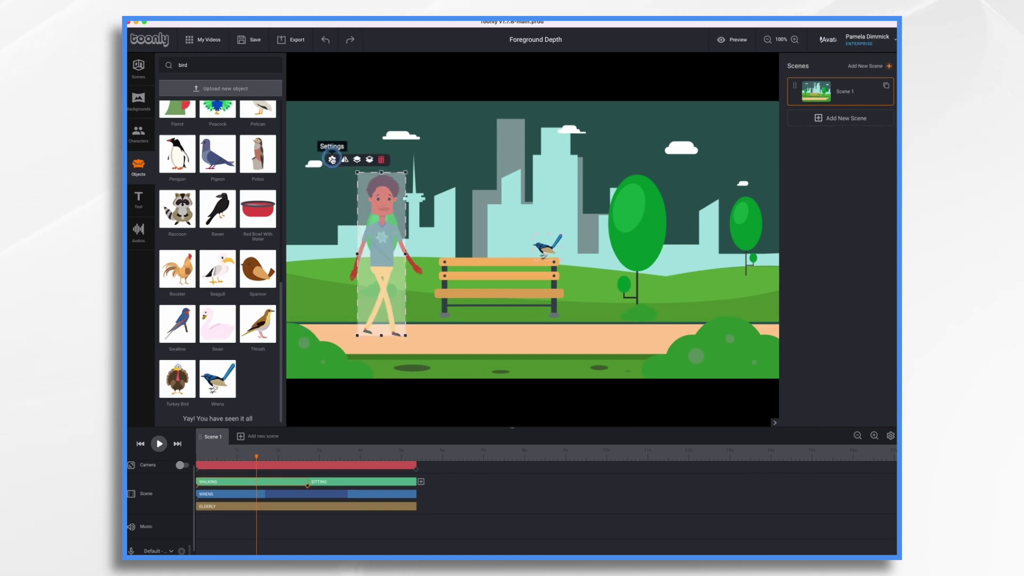
pyautogui.click(331, 158)
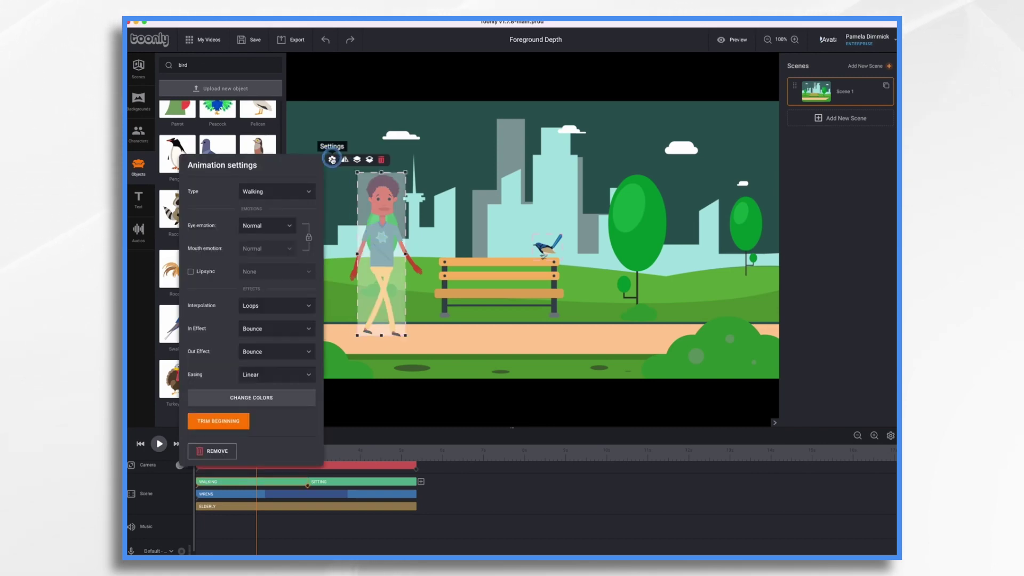
pyautogui.click(275, 327)
pyautogui.click(260, 344)
pyautogui.click(372, 397)
pyautogui.click(160, 443)
pyautogui.click(159, 443)
pyautogui.moveTo(248, 457)
pyautogui.mouseDown()
pyautogui.moveTo(208, 466)
pyautogui.moveTo(230, 464)
pyautogui.mouseUp()
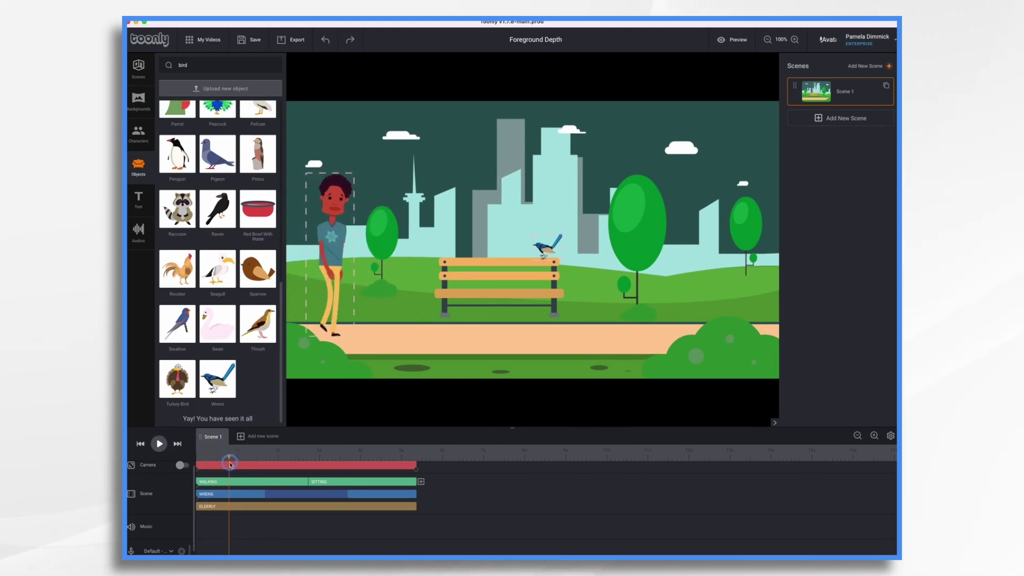
# Search for 'b' and place a bush over the lower-left corner, spanning the whole scene
pyautogui.click(202, 64)
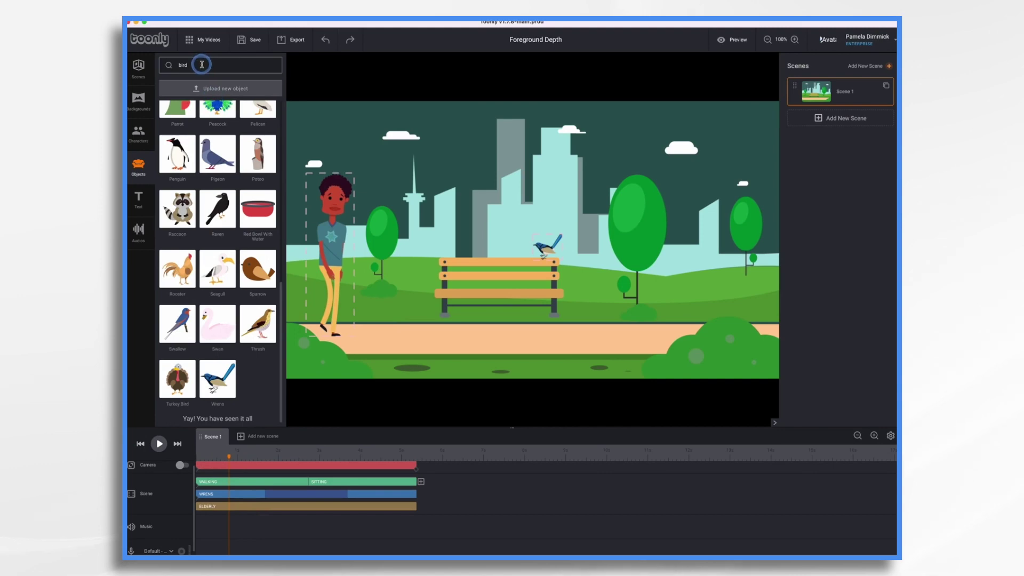
pyautogui.press('BackSpace')
pyautogui.press('BackSpace')
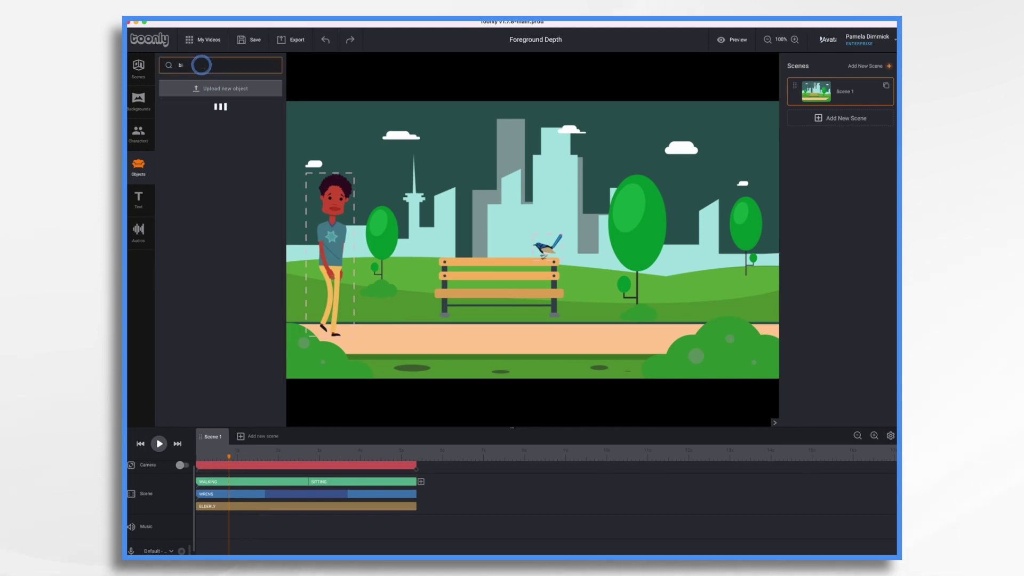
pyautogui.write('b')
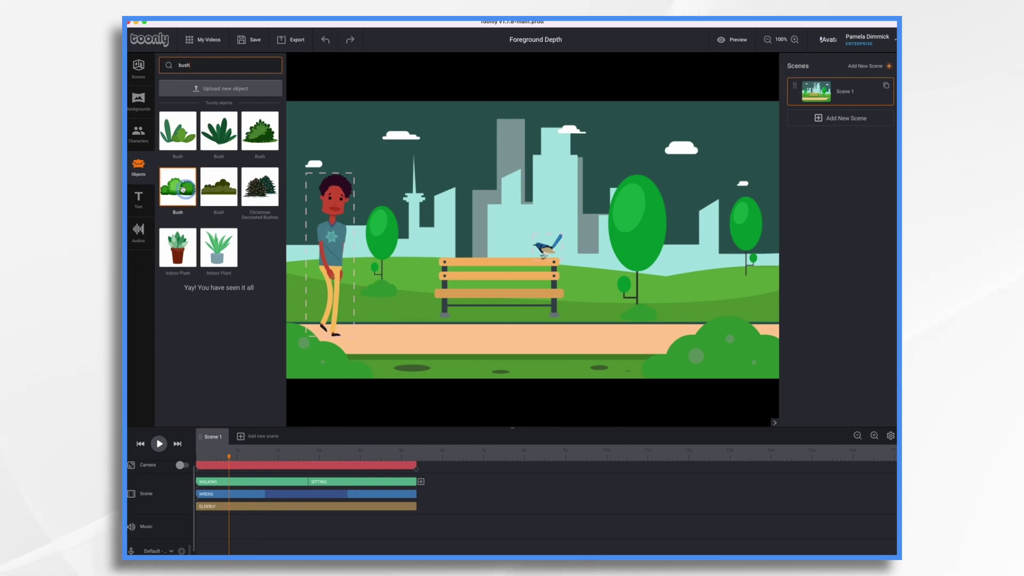
pyautogui.moveTo(180, 189); pyautogui.dragTo(455, 297)
pyautogui.moveTo(382, 341); pyautogui.dragTo(327, 356)
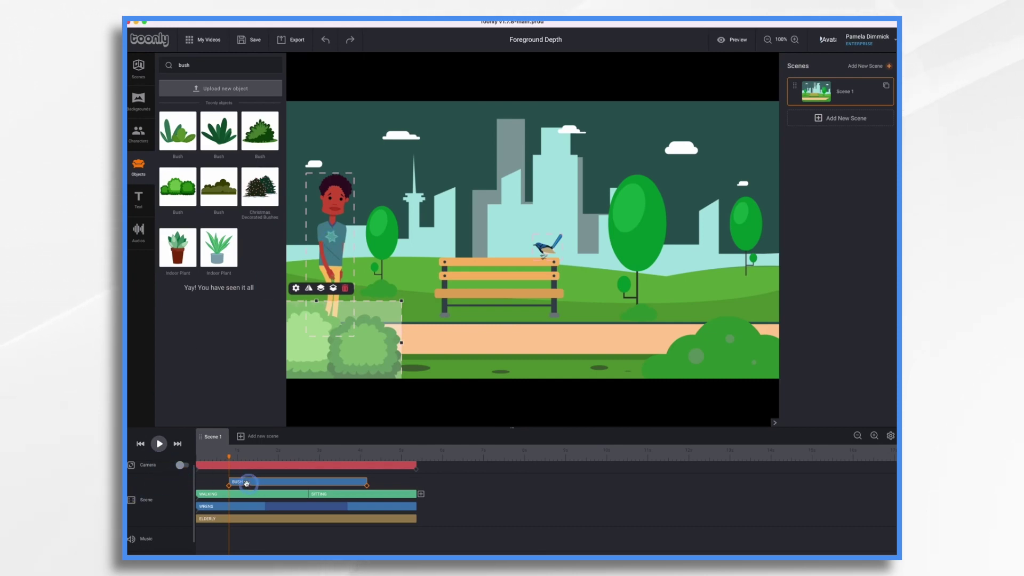
pyautogui.moveTo(231, 481); pyautogui.dragTo(193, 484)
pyautogui.moveTo(365, 481); pyautogui.dragTo(411, 480)
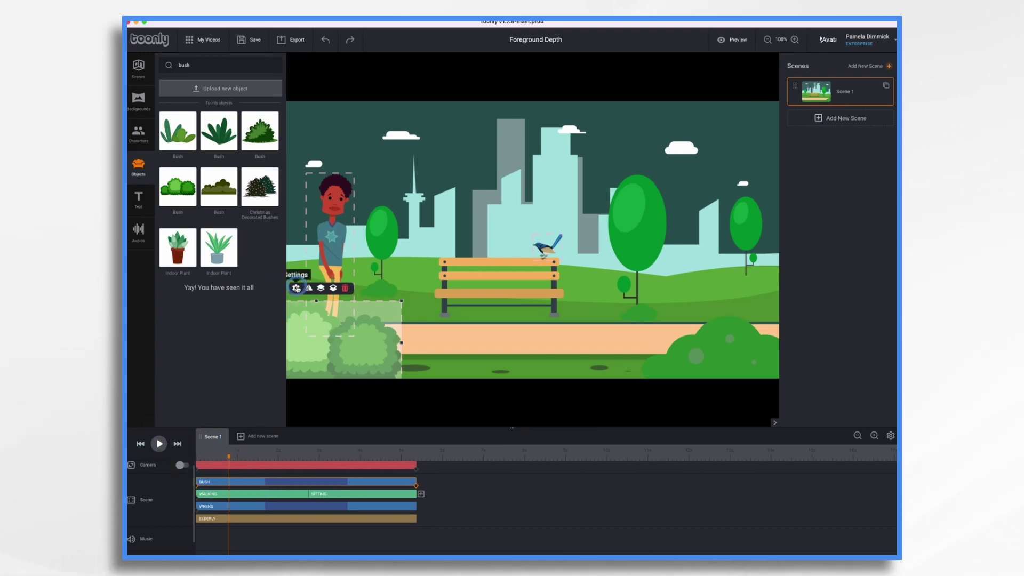
# Set the bush's Out Effect and In Effect to Instant, then go to the start
pyautogui.click(296, 288)
pyautogui.click(238, 335)
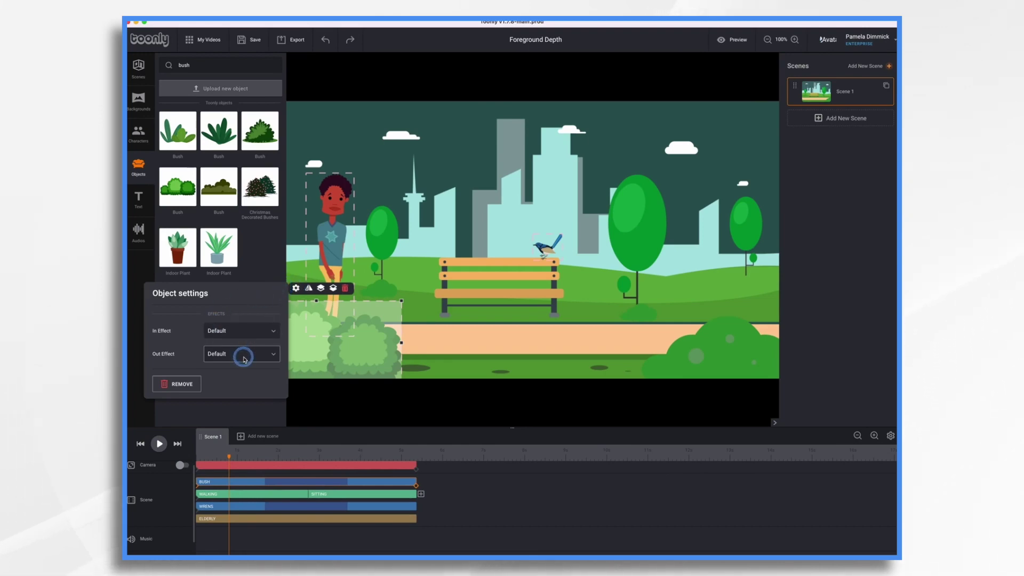
pyautogui.click(239, 354)
pyautogui.click(228, 382)
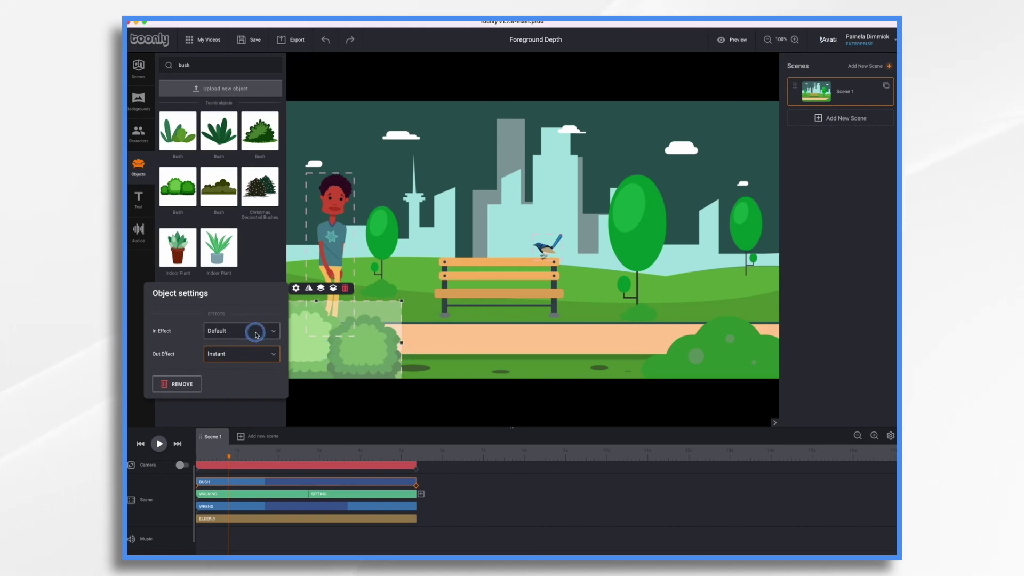
pyautogui.click(275, 333)
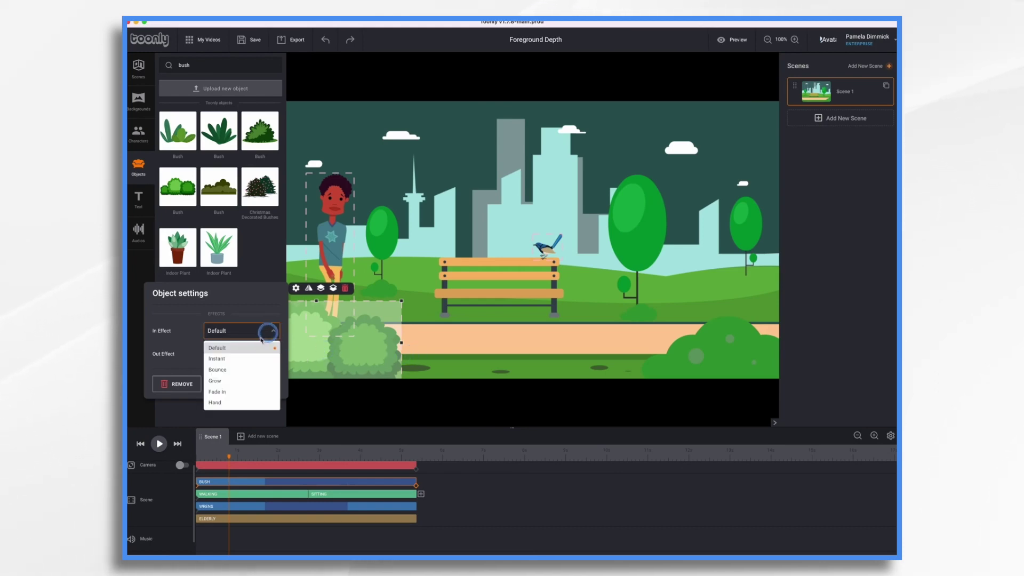
pyautogui.click(235, 360)
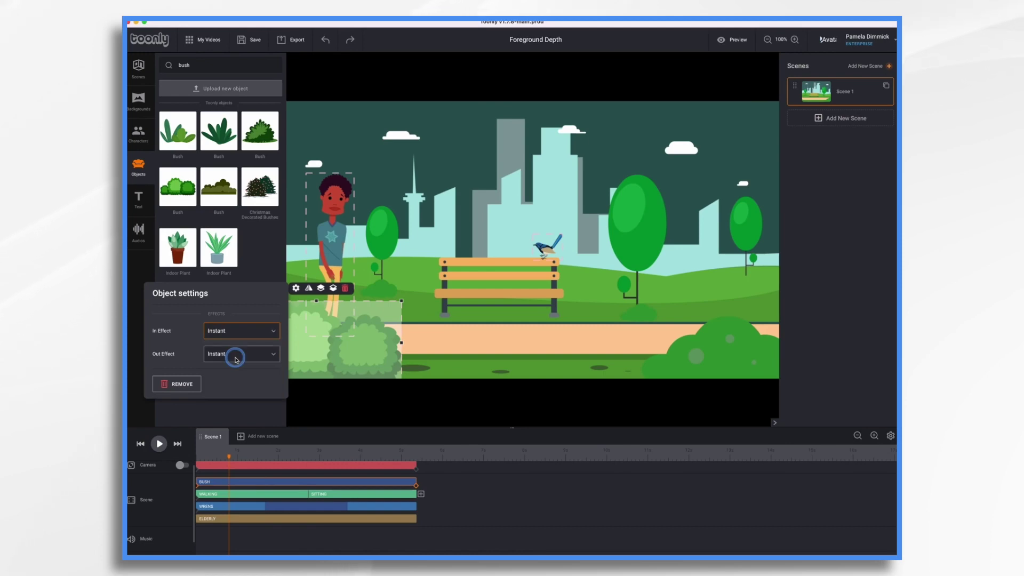
pyautogui.click(139, 444)
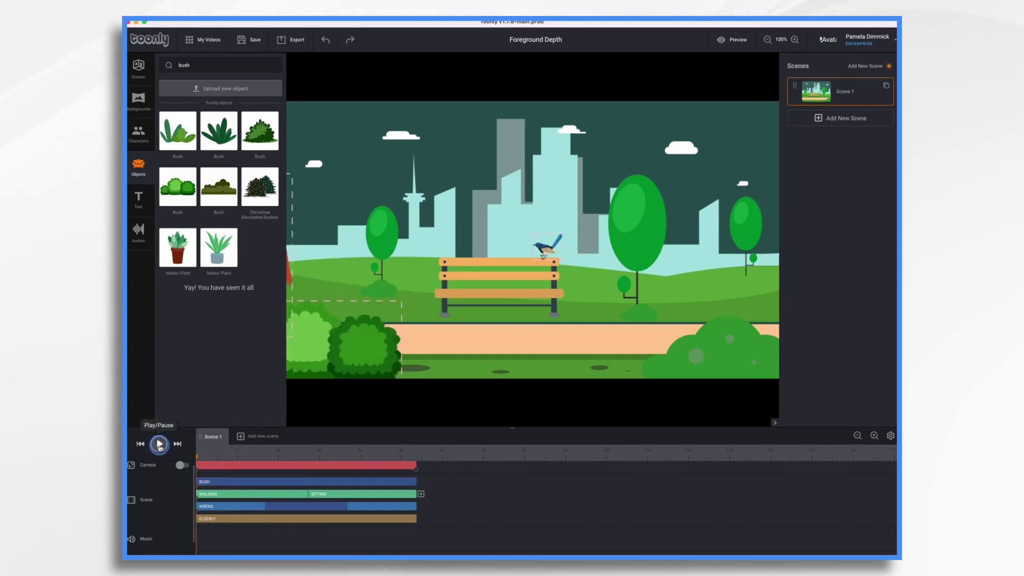
# Delay the WALKING clip's start slightly and preview the animation from the beginning
pyautogui.click(200, 495)
pyautogui.moveTo(198, 494); pyautogui.dragTo(216, 494)
pyautogui.click(140, 443)
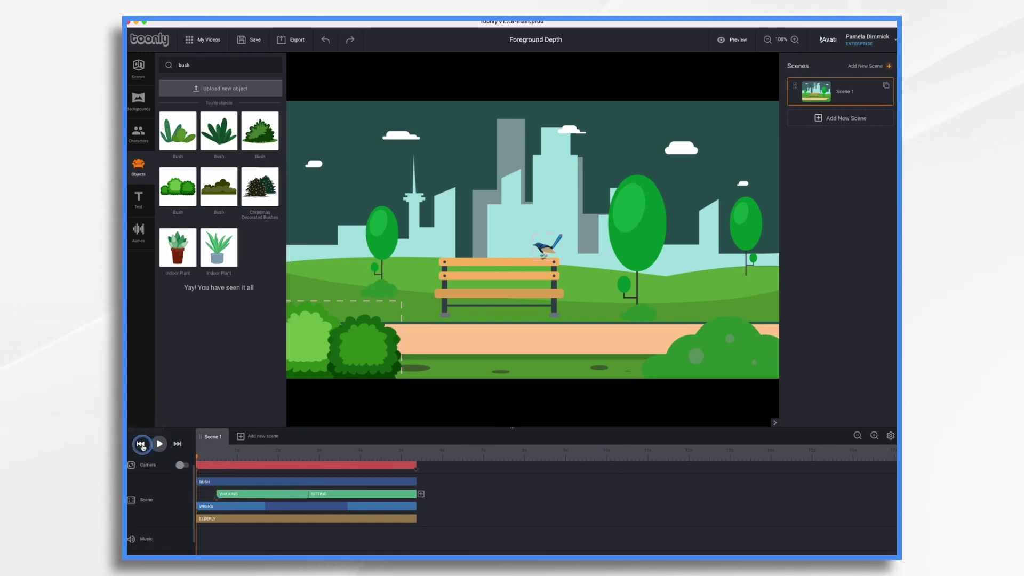
pyautogui.click(159, 445)
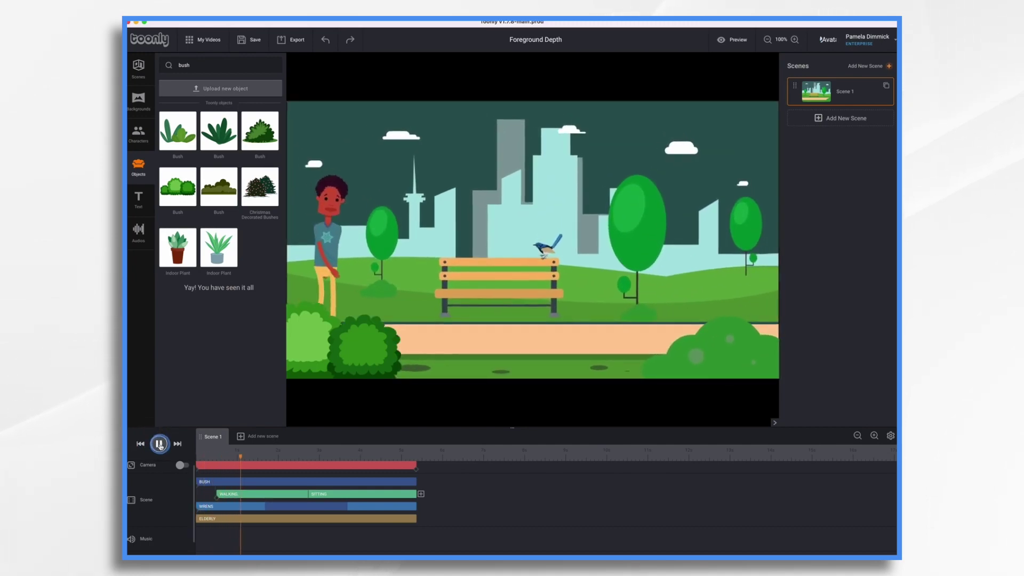
pyautogui.click(159, 444)
# Set the foreground bush's In Effect to Bounce and replay the animation to check it
pyautogui.click(217, 480)
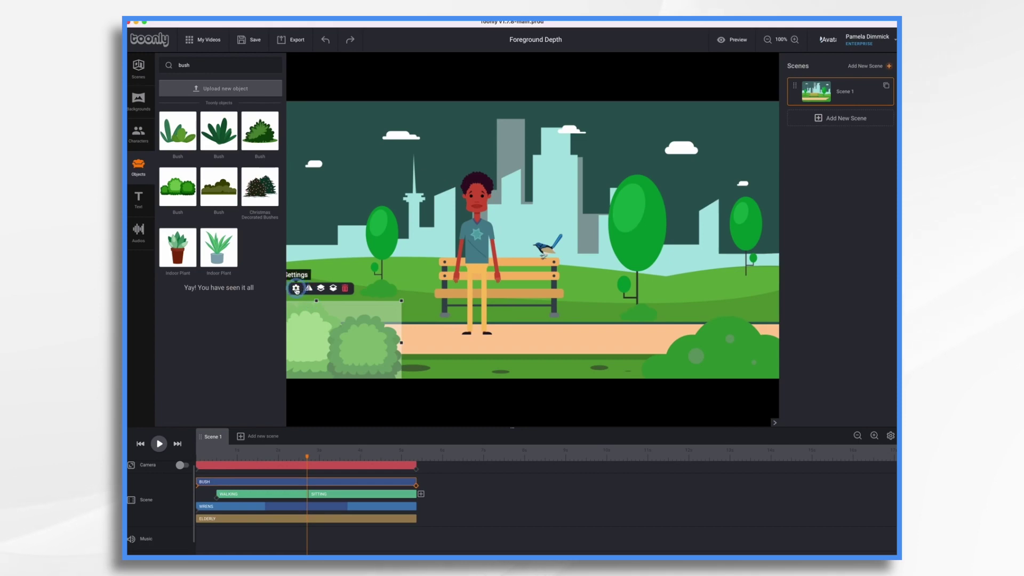
pyautogui.click(297, 288)
pyautogui.click(245, 335)
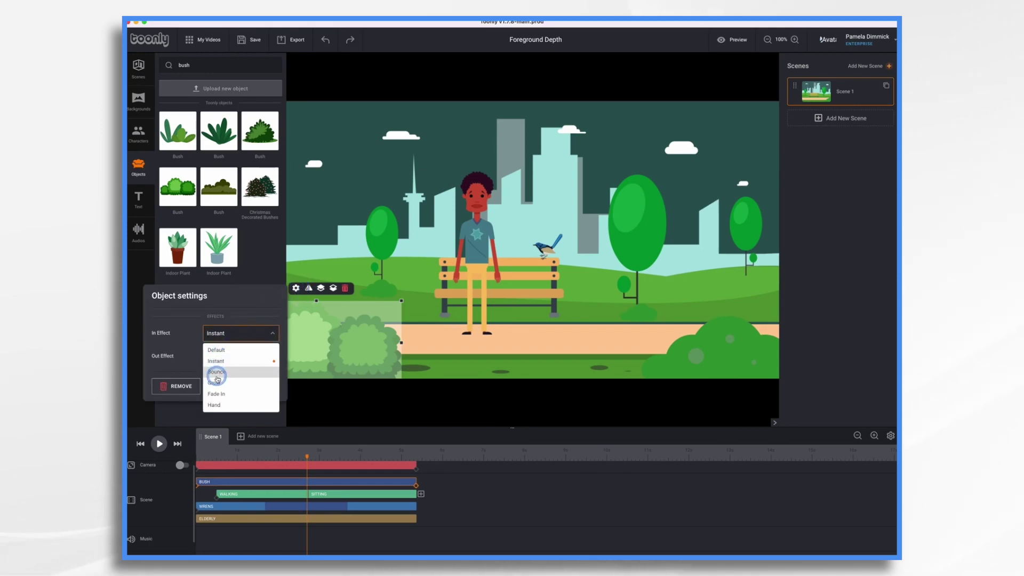
pyautogui.click(218, 373)
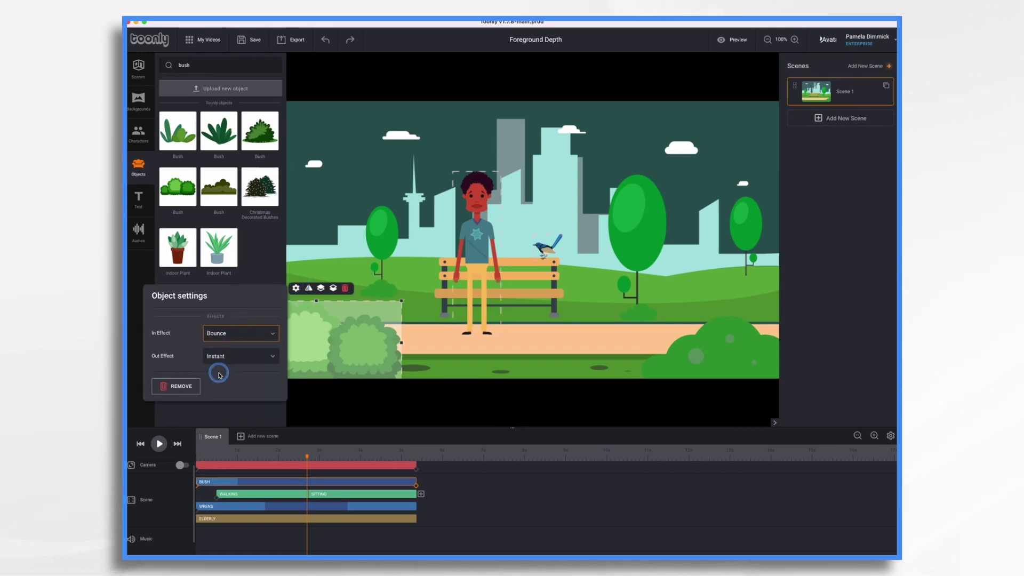
pyautogui.click(141, 444)
pyautogui.click(159, 444)
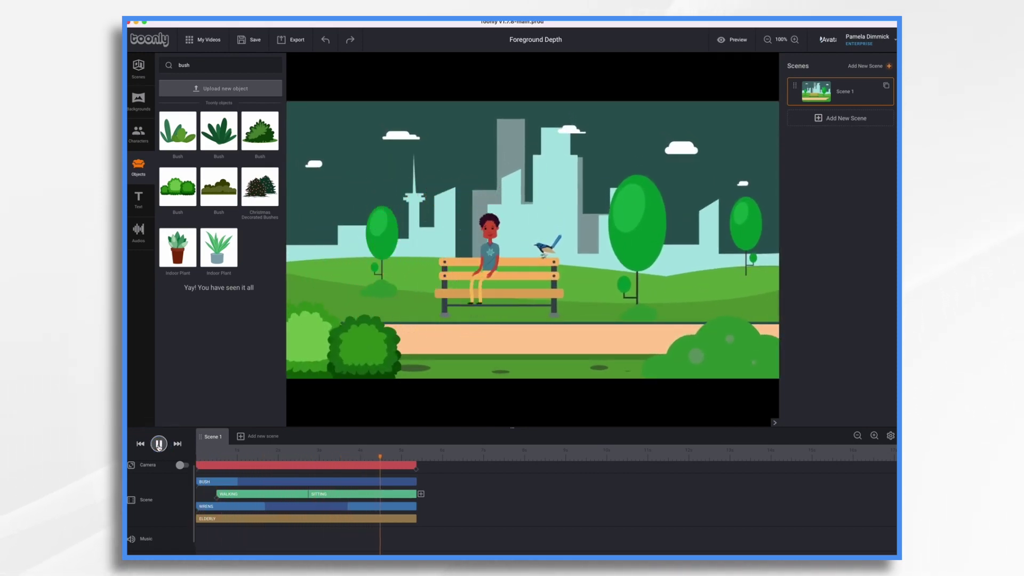
pyautogui.click(159, 444)
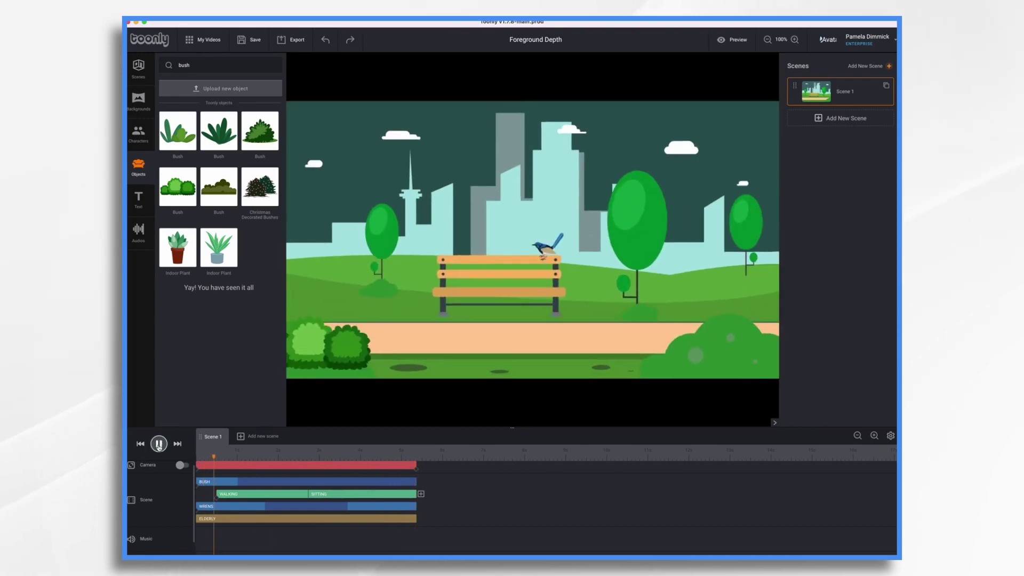
# Search the objects for 'tree' and place the round tree in the scene
pyautogui.click(183, 65)
pyautogui.write('tree')
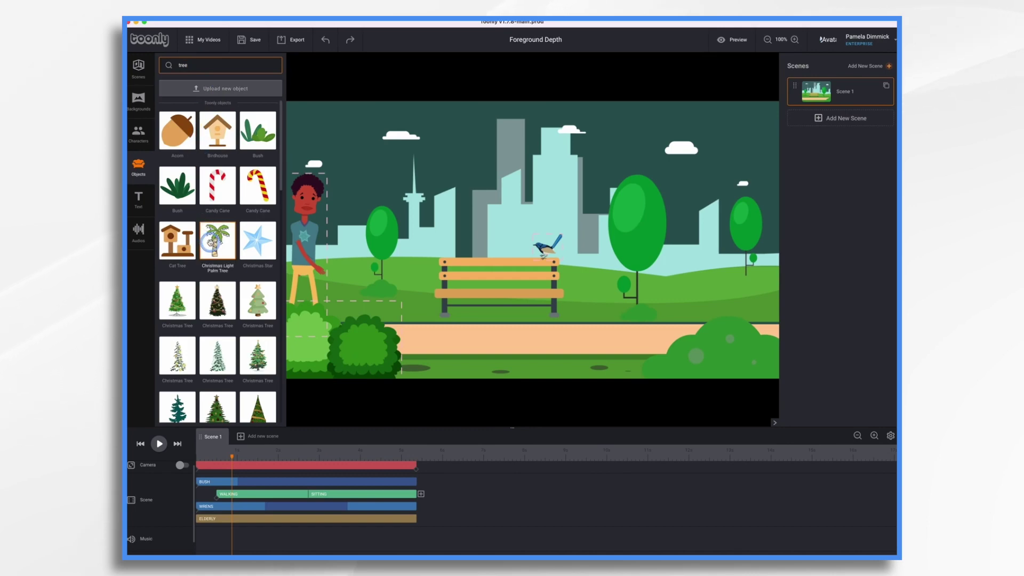
pyautogui.scroll(-5, 221, 267)
pyautogui.scroll(-5, 224, 300)
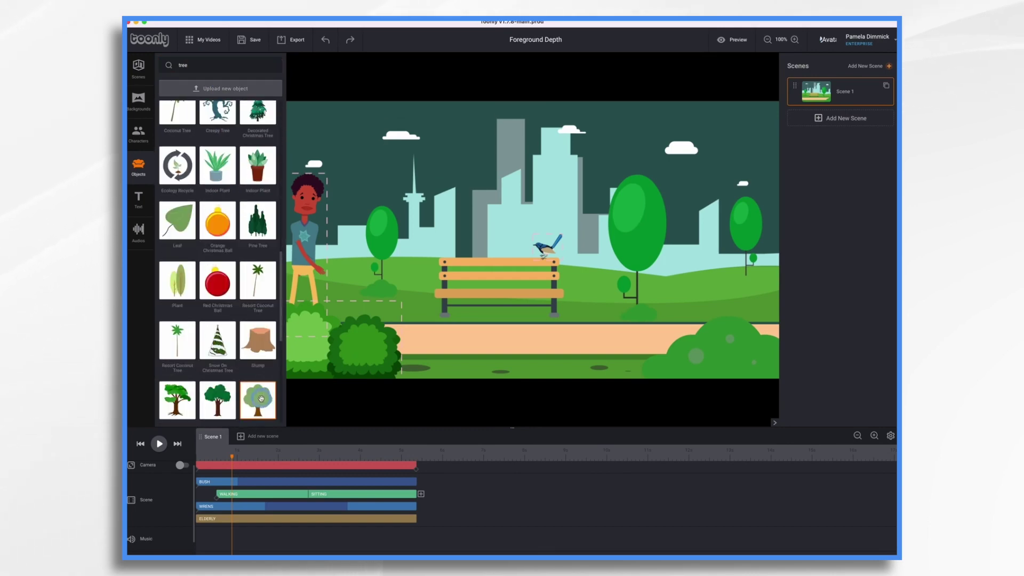
pyautogui.moveTo(260, 400); pyautogui.dragTo(635, 333)
# Enlarge the round tree and position it at the right edge of the scene
pyautogui.moveTo(690, 271); pyautogui.dragTo(673, 198)
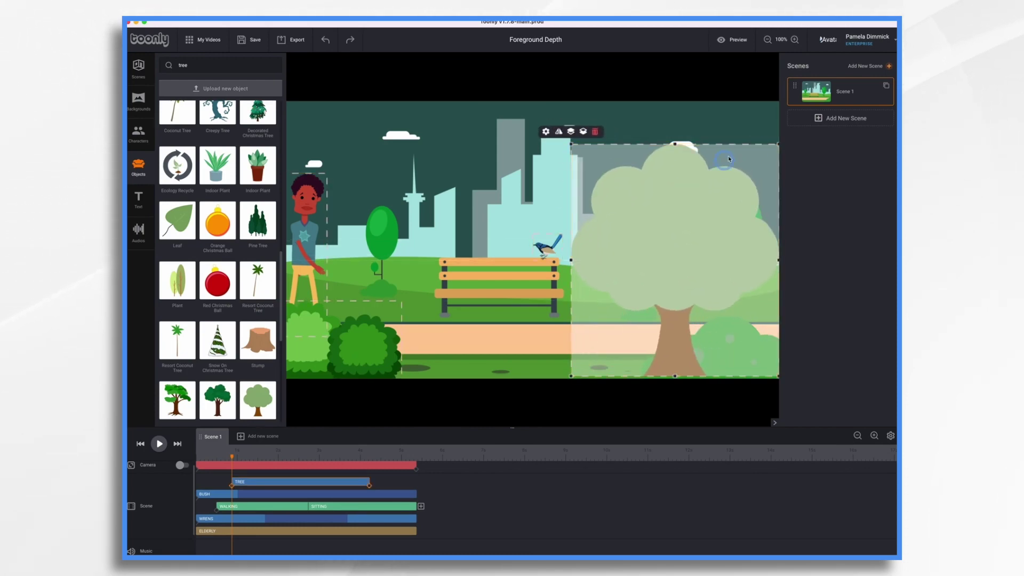
pyautogui.moveTo(777, 143); pyautogui.dragTo(789, 130)
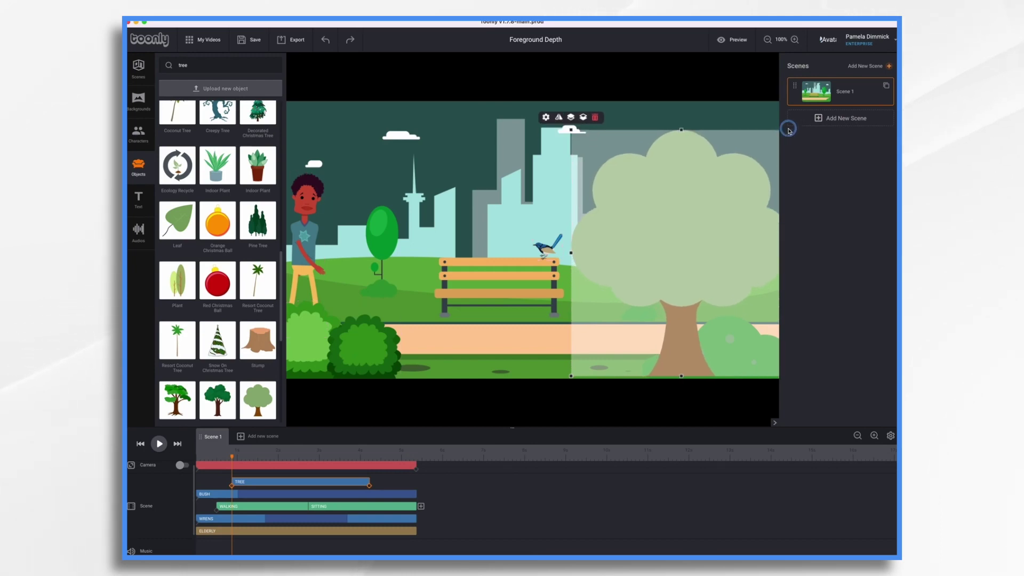
pyautogui.moveTo(725, 192); pyautogui.dragTo(721, 195)
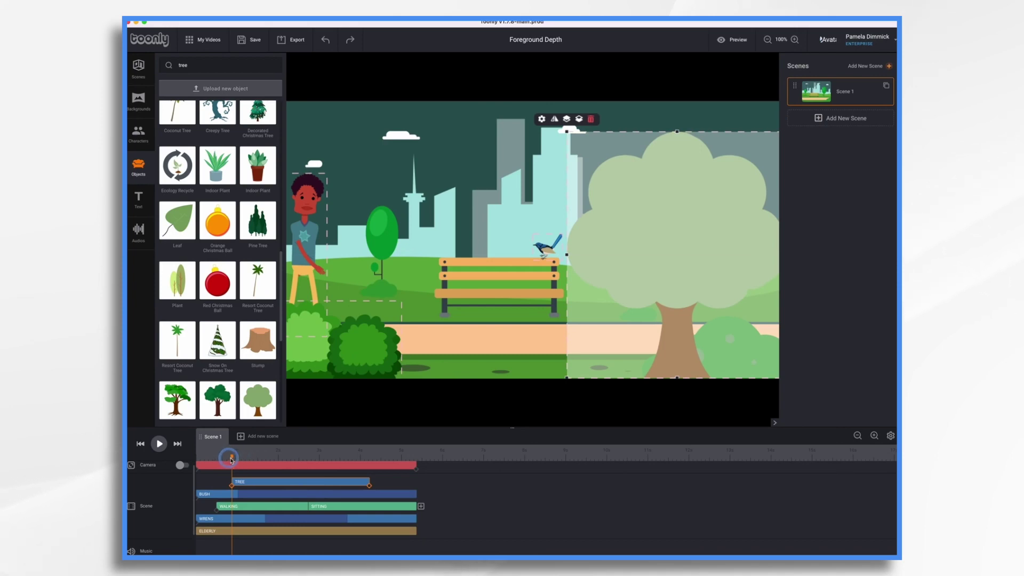
pyautogui.moveTo(232, 457); pyautogui.dragTo(356, 459)
# Extend the TREE timeline bar so the tree stays visible until the scene's end
pyautogui.click(729, 324)
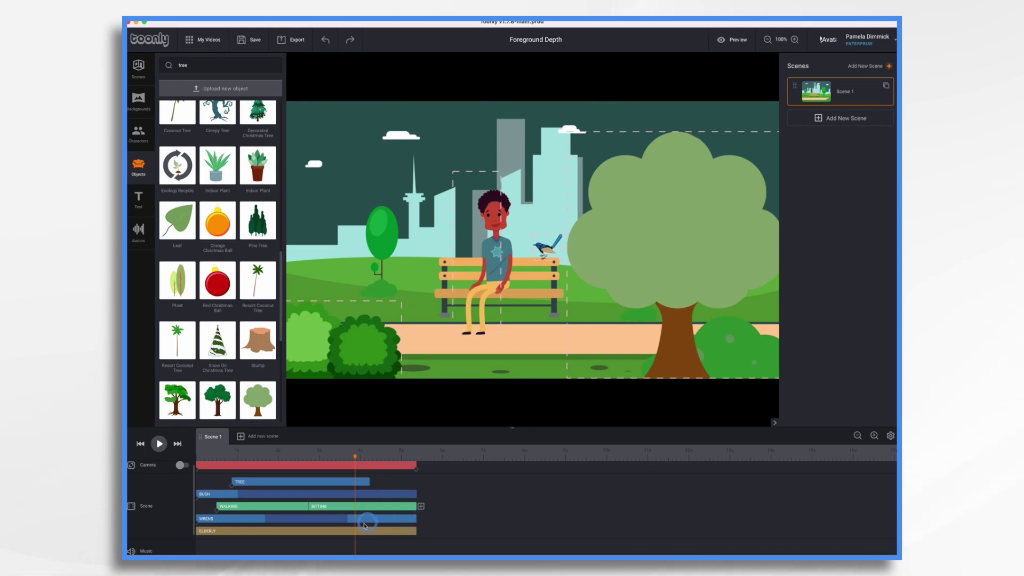
pyautogui.click(257, 519)
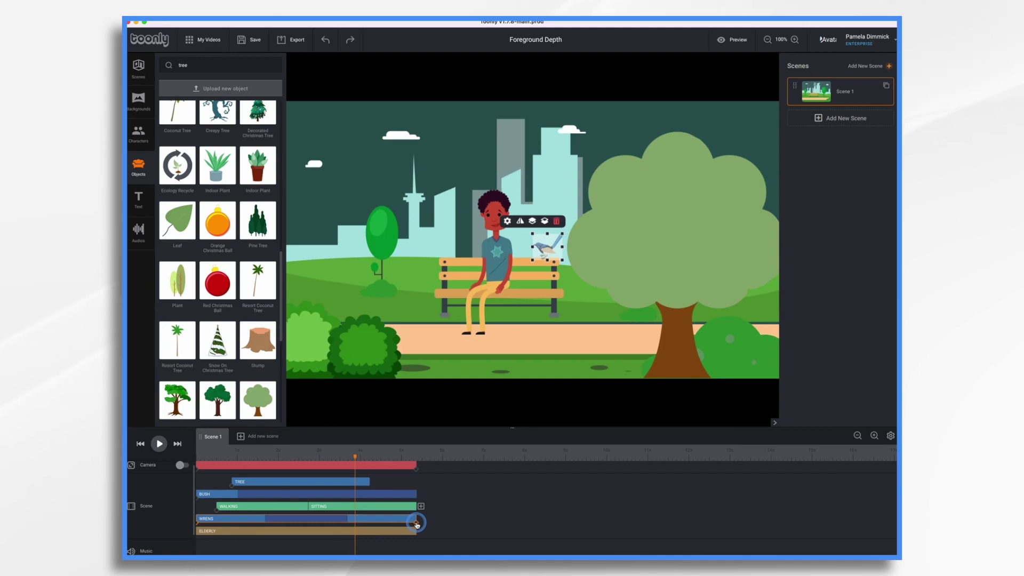
pyautogui.click(416, 525)
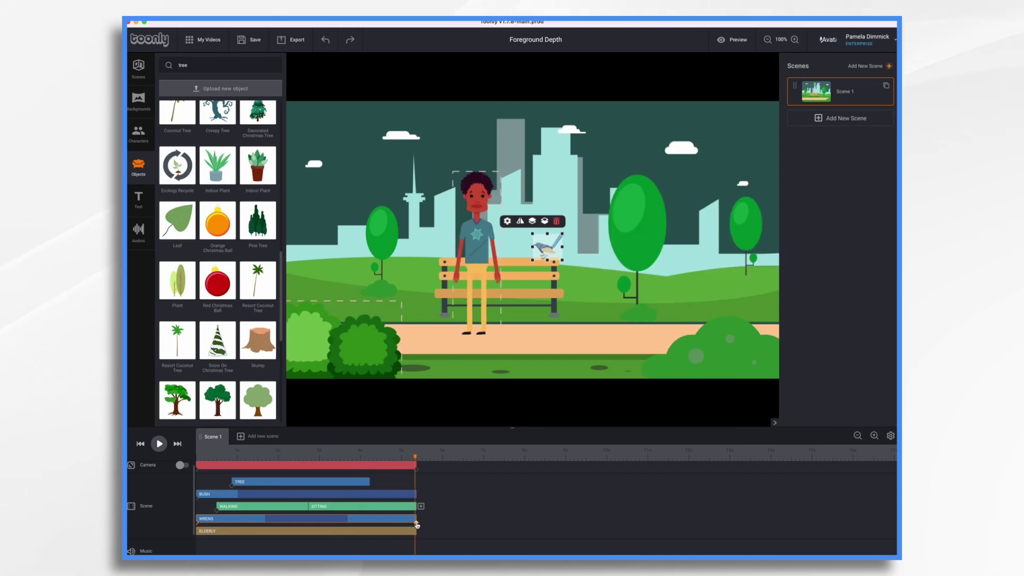
pyautogui.click(380, 481)
pyautogui.moveTo(379, 480); pyautogui.dragTo(417, 483)
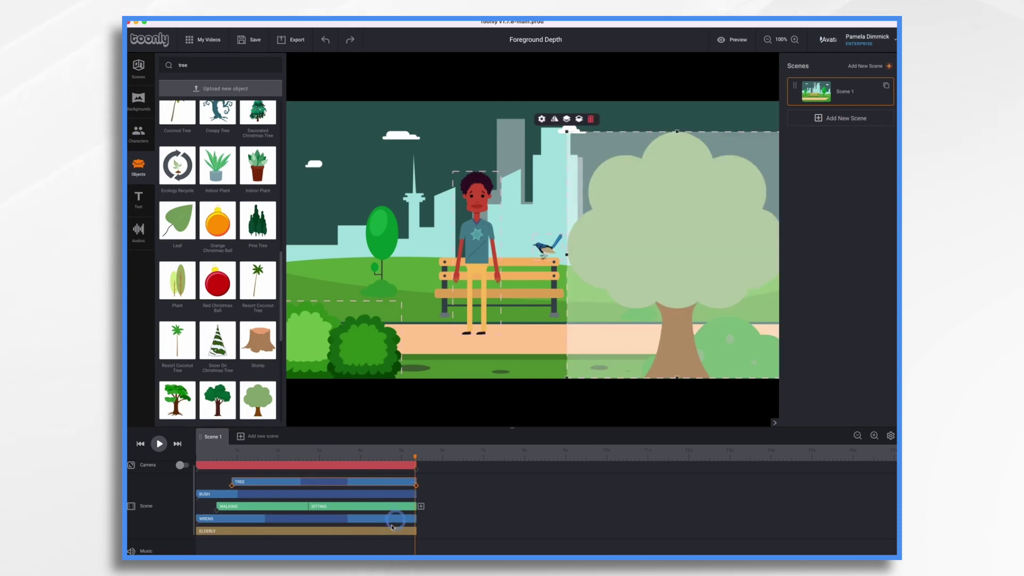
# Move the wren to the base of the right-hand tree and start the tree at 0 s
pyautogui.click(363, 521)
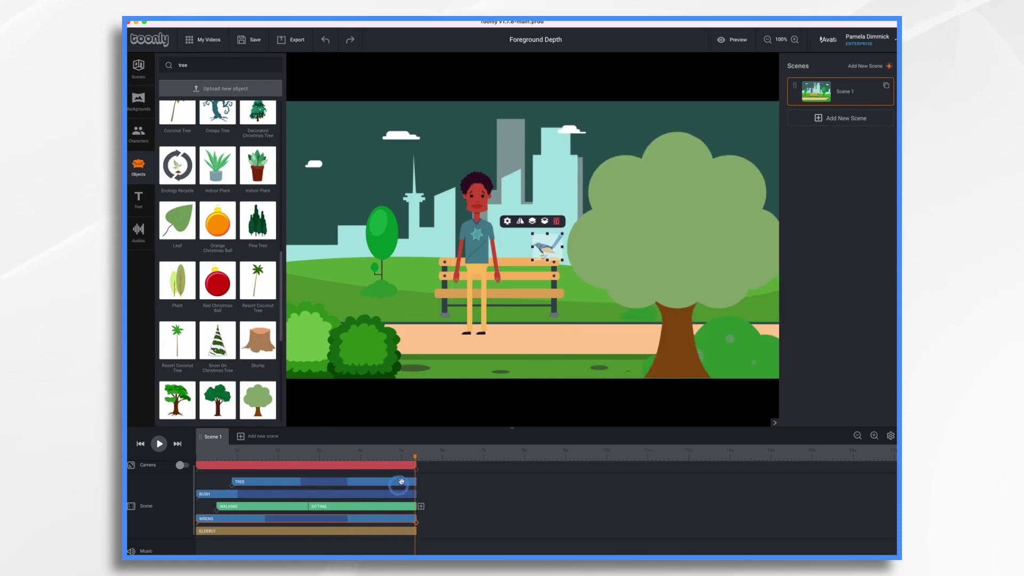
pyautogui.click(198, 525)
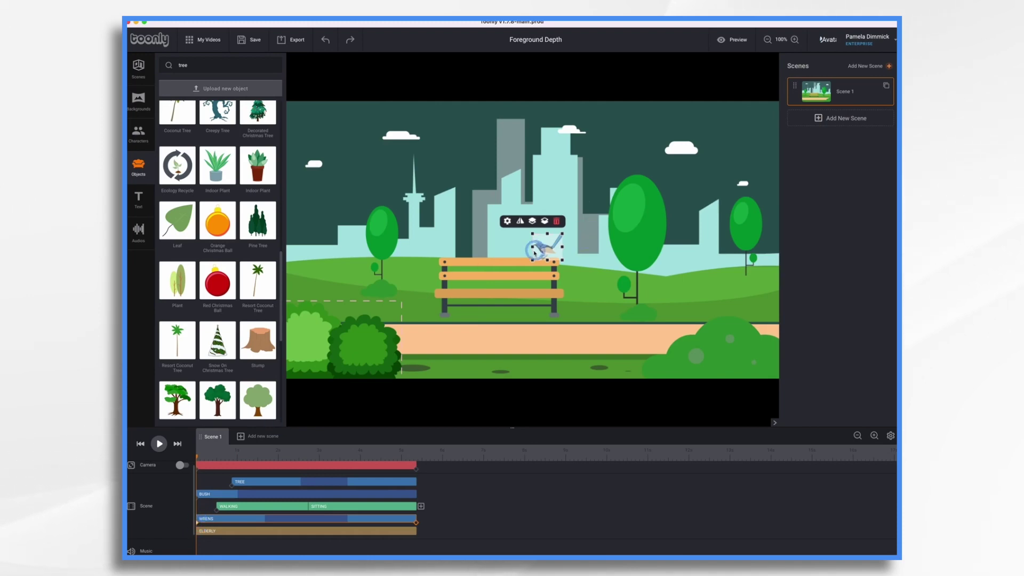
pyautogui.moveTo(540, 248); pyautogui.dragTo(660, 308)
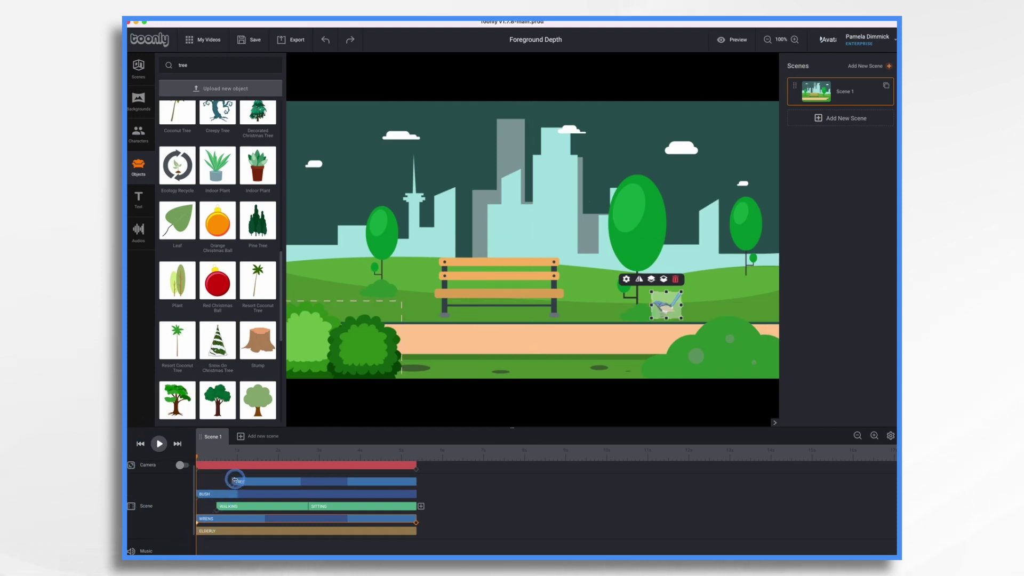
pyautogui.moveTo(234, 481); pyautogui.dragTo(195, 478)
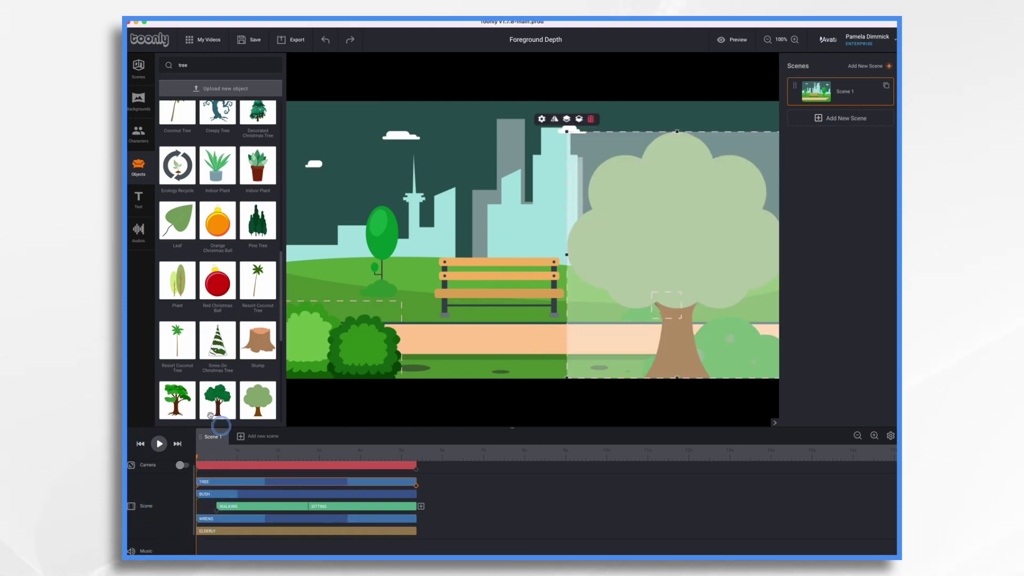
pyautogui.click(141, 443)
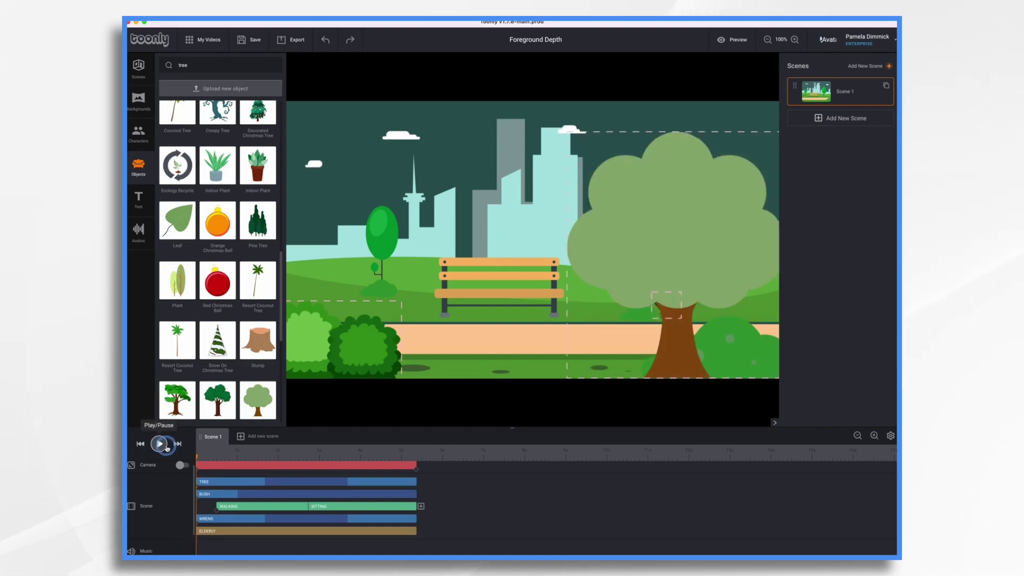
pyautogui.click(161, 444)
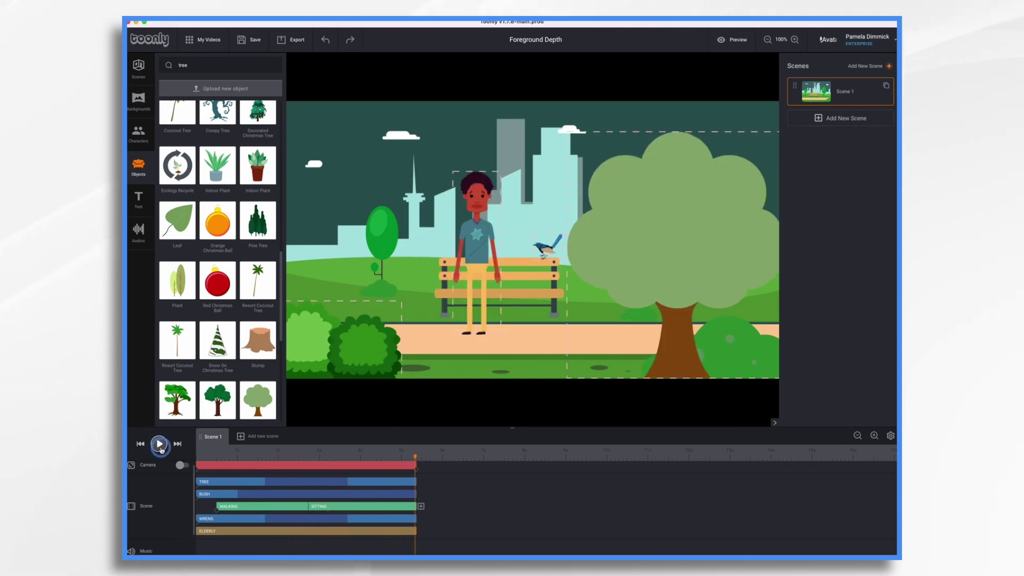
# Set the tree's Out Effect to Instant
pyautogui.click(403, 481)
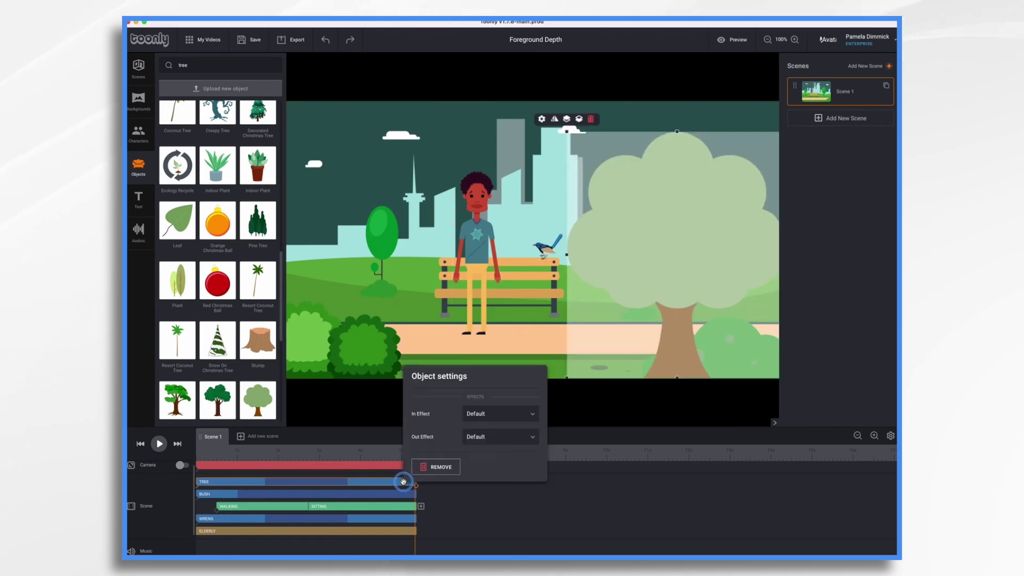
pyautogui.click(499, 438)
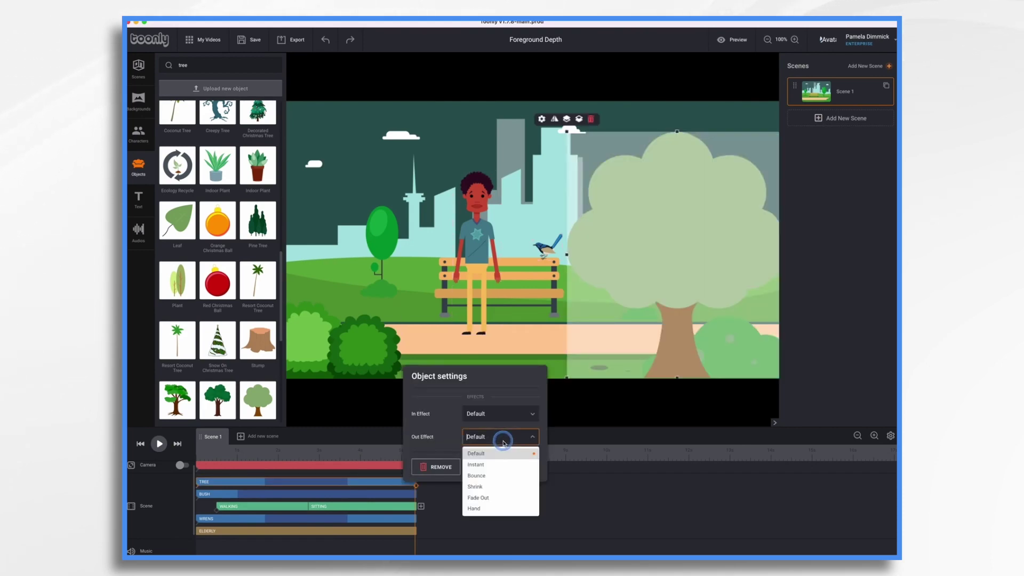
pyautogui.click(486, 466)
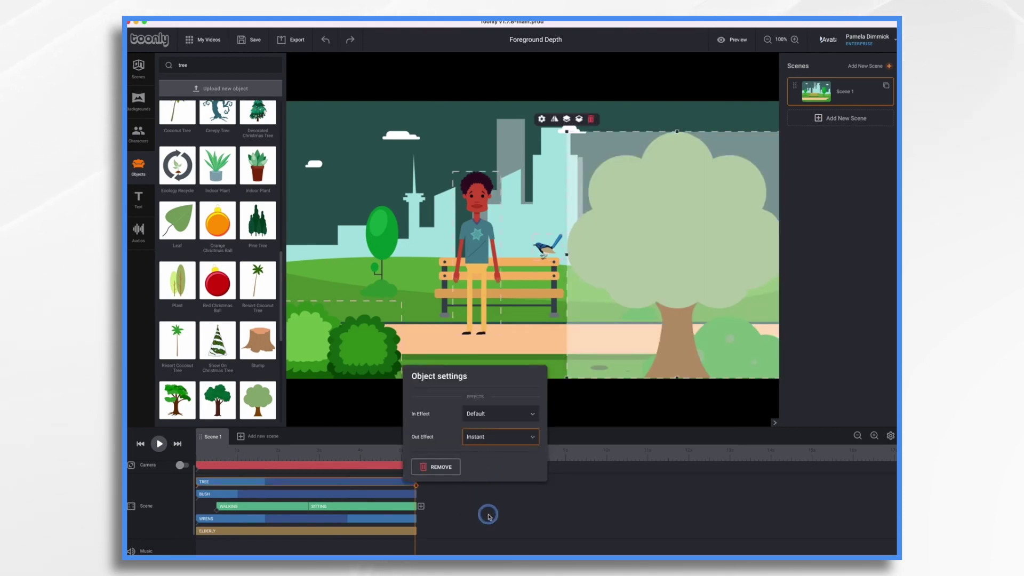
pyautogui.click(488, 516)
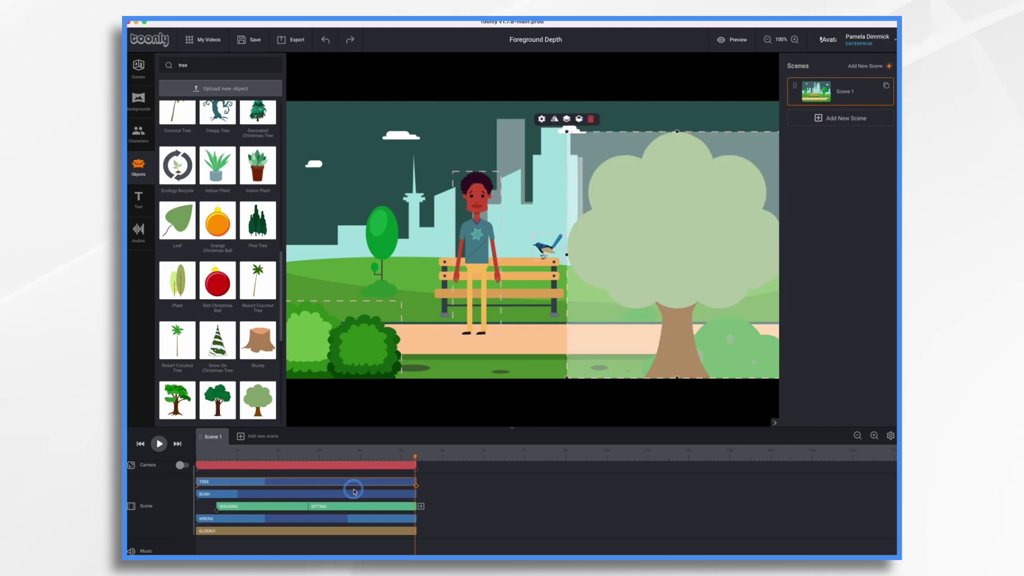
# Start the wren later, set its In and Out Effects to Instant, and preview from the start
pyautogui.moveTo(195, 517); pyautogui.dragTo(267, 516)
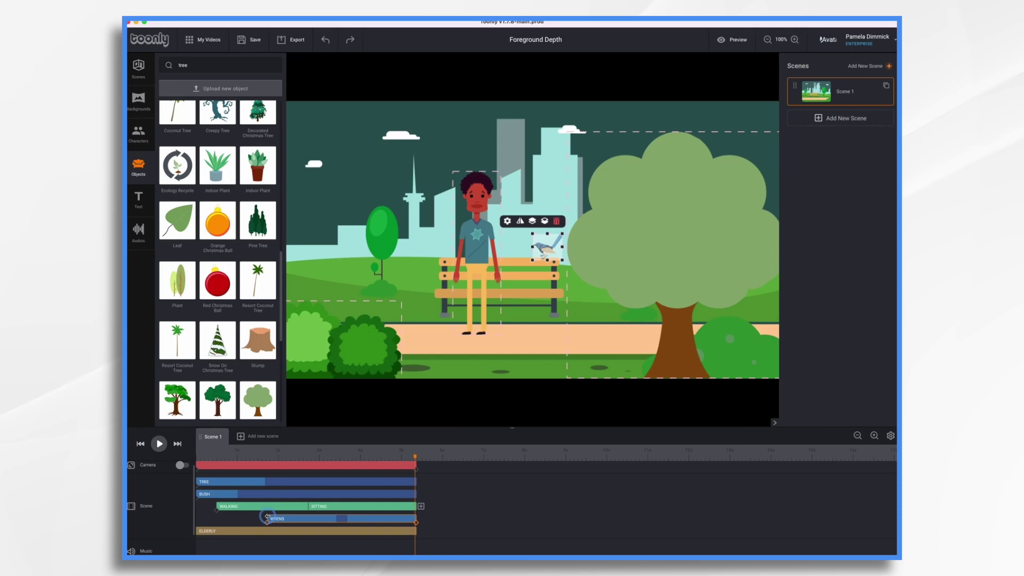
pyautogui.doubleClick(391, 519)
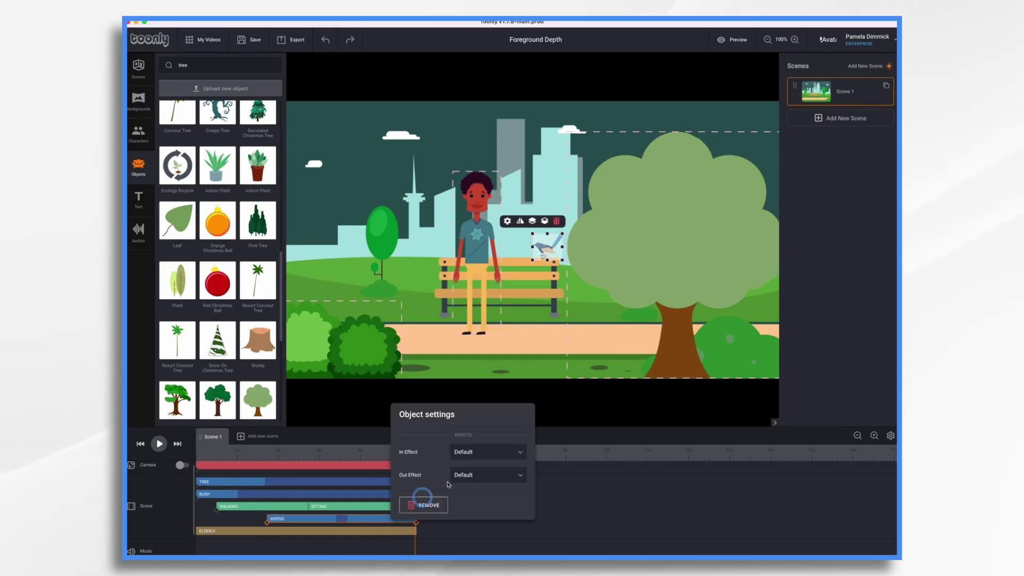
pyautogui.click(503, 451)
pyautogui.click(468, 479)
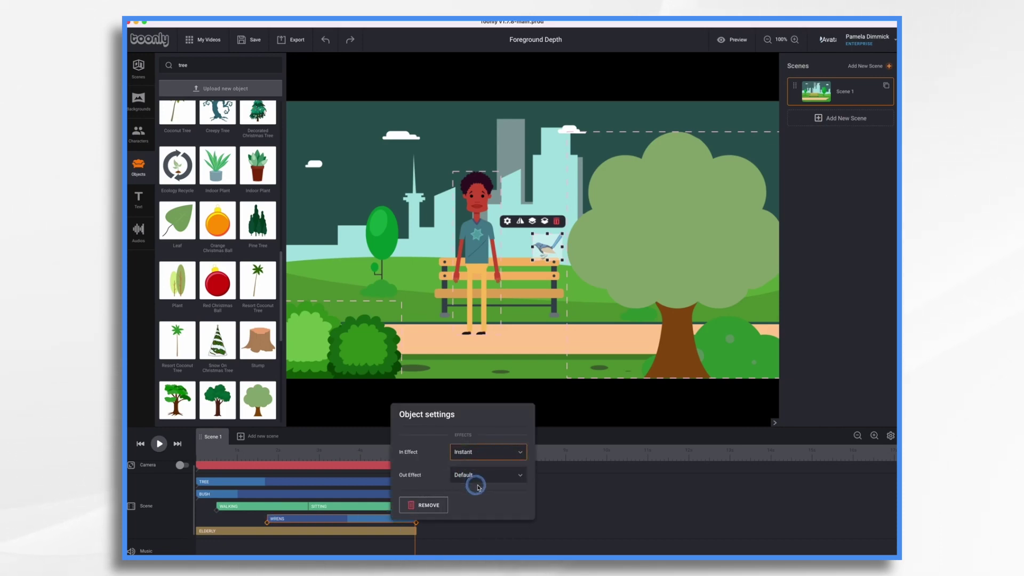
pyautogui.click(469, 476)
pyautogui.click(474, 502)
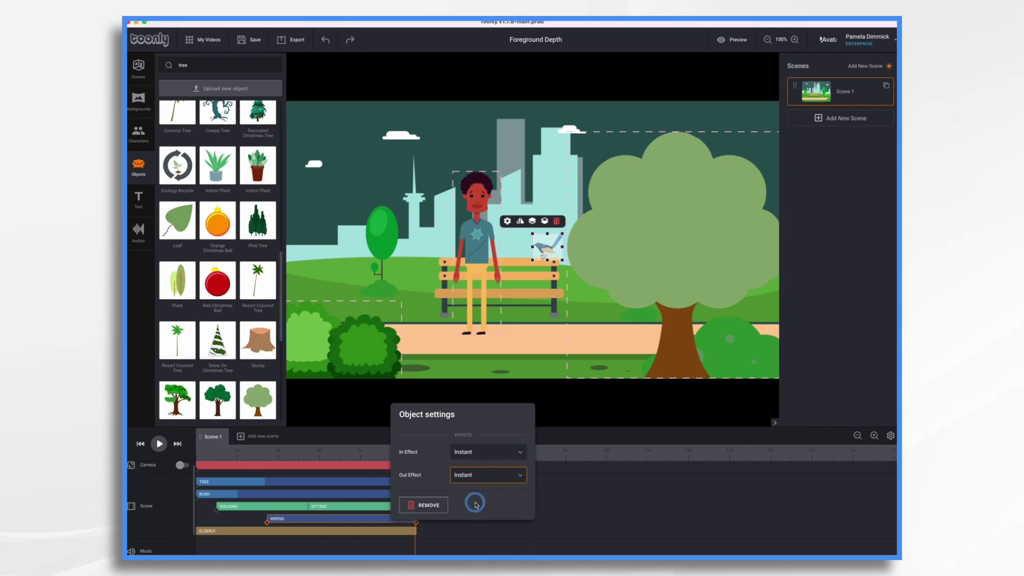
pyautogui.click(225, 456)
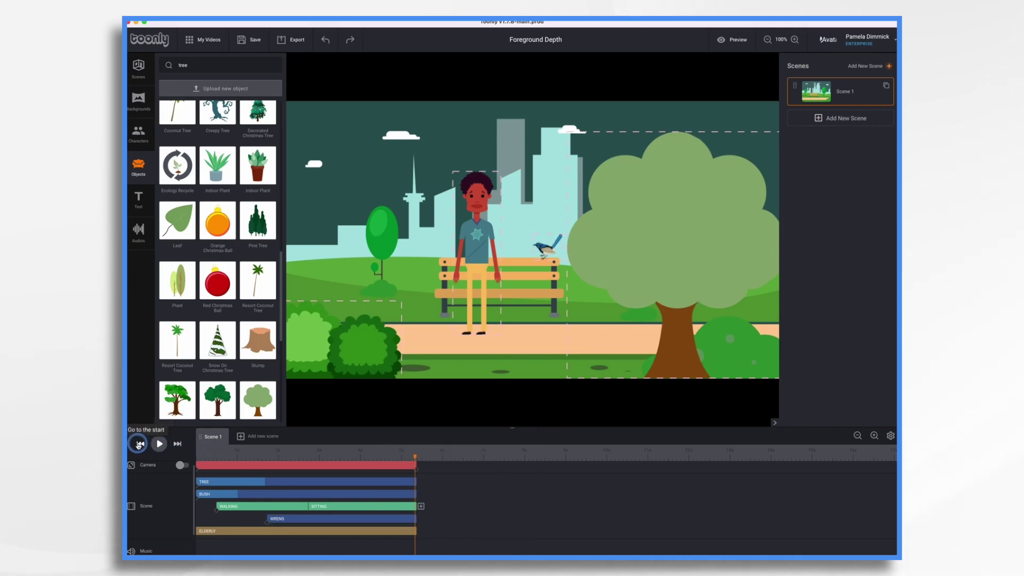
pyautogui.click(161, 444)
pyautogui.click(160, 443)
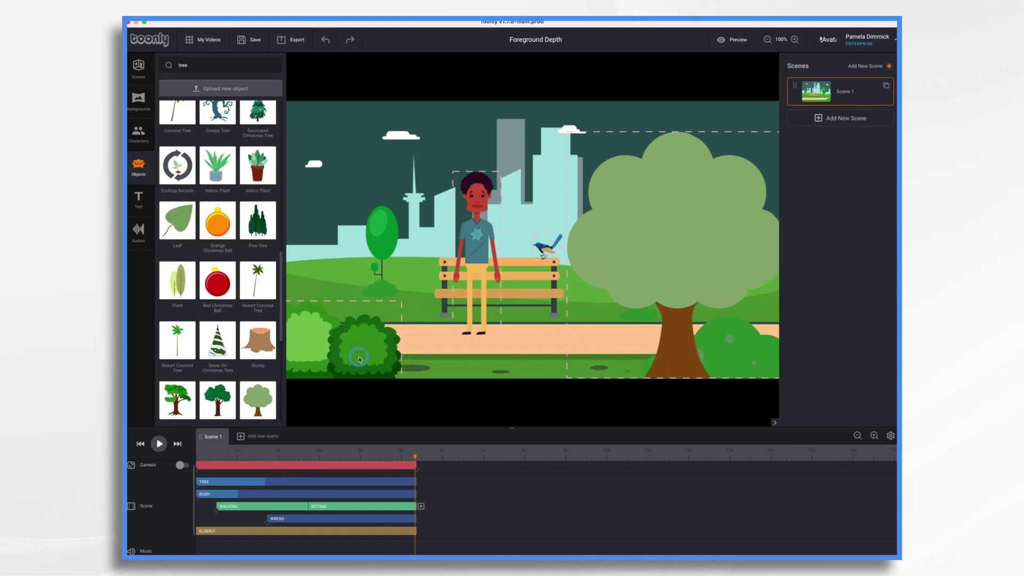
# Search 'ssqu', place the Squirrel by the tree, and extend its clip to the scene's end
pyautogui.click(201, 64)
pyautogui.write('s')
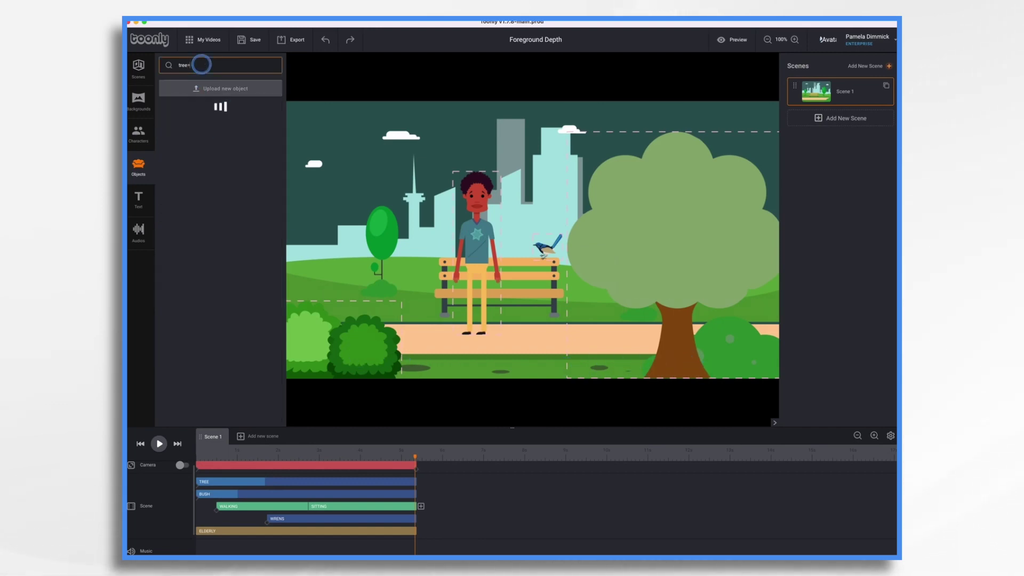
pyautogui.write('squ')
pyautogui.moveTo(260, 319); pyautogui.dragTo(634, 366)
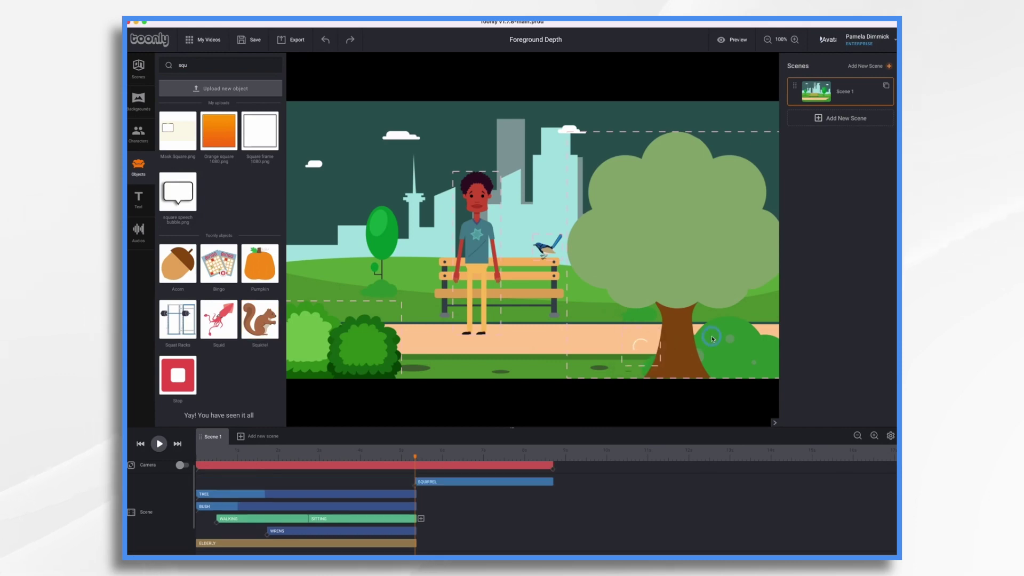
pyautogui.moveTo(442, 482); pyautogui.dragTo(303, 482)
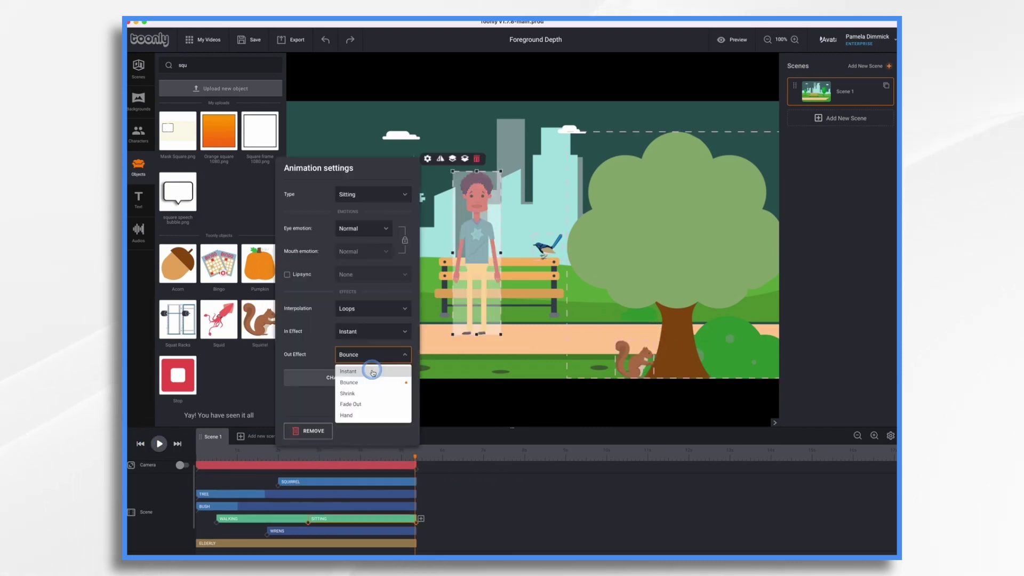
pyautogui.click(373, 372)
pyautogui.click(479, 508)
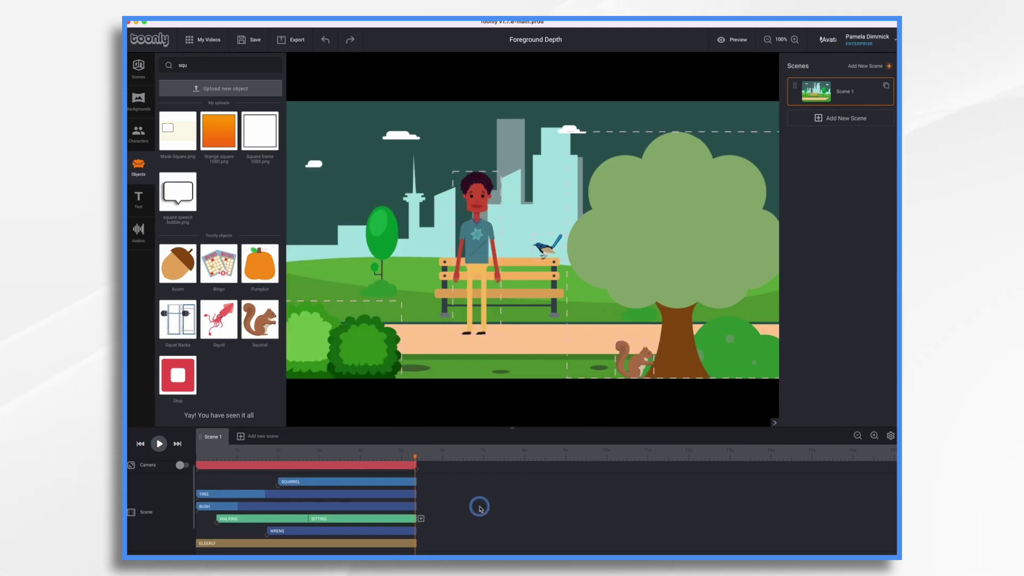
# Give the squirrel an Instant Out Effect and a Hand In Effect using the Pinch hand
pyautogui.doubleClick(399, 478)
pyautogui.click(507, 435)
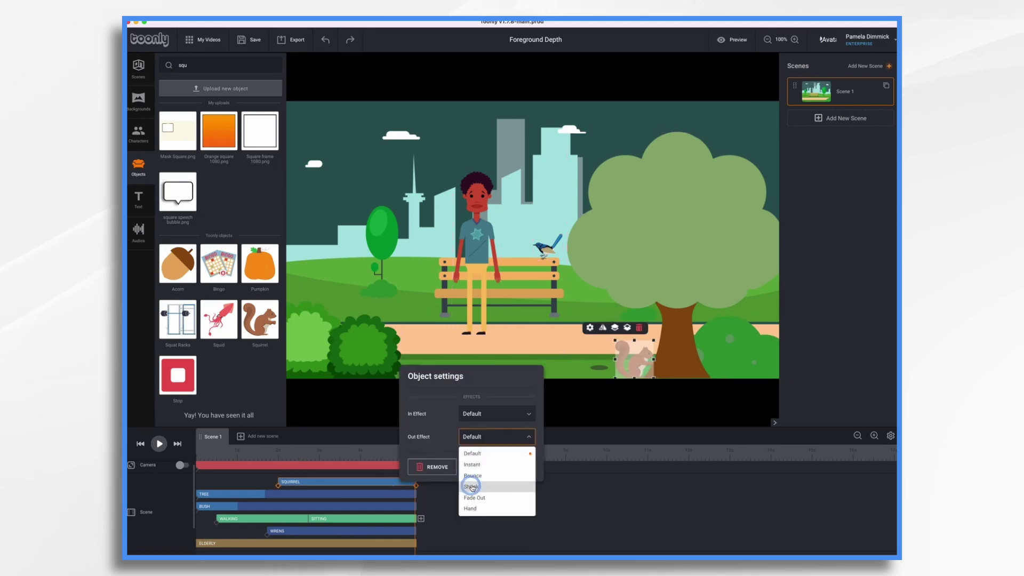
pyautogui.click(479, 464)
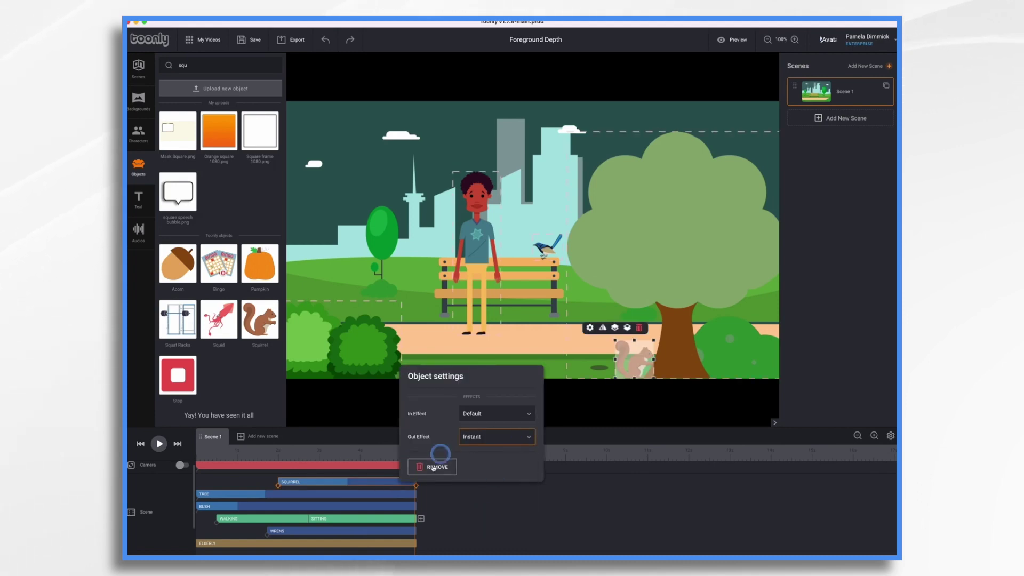
pyautogui.click(482, 414)
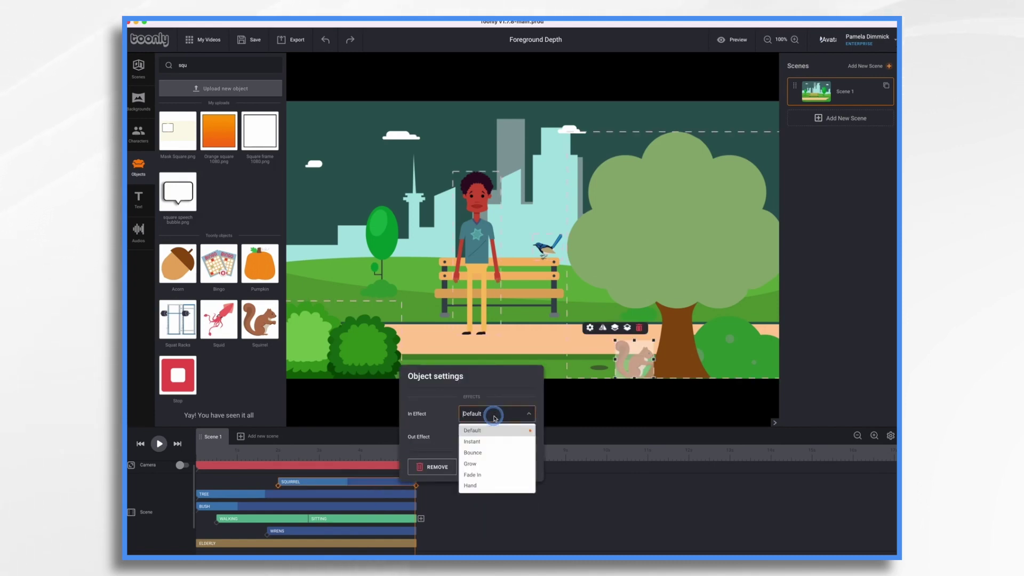
pyautogui.click(481, 486)
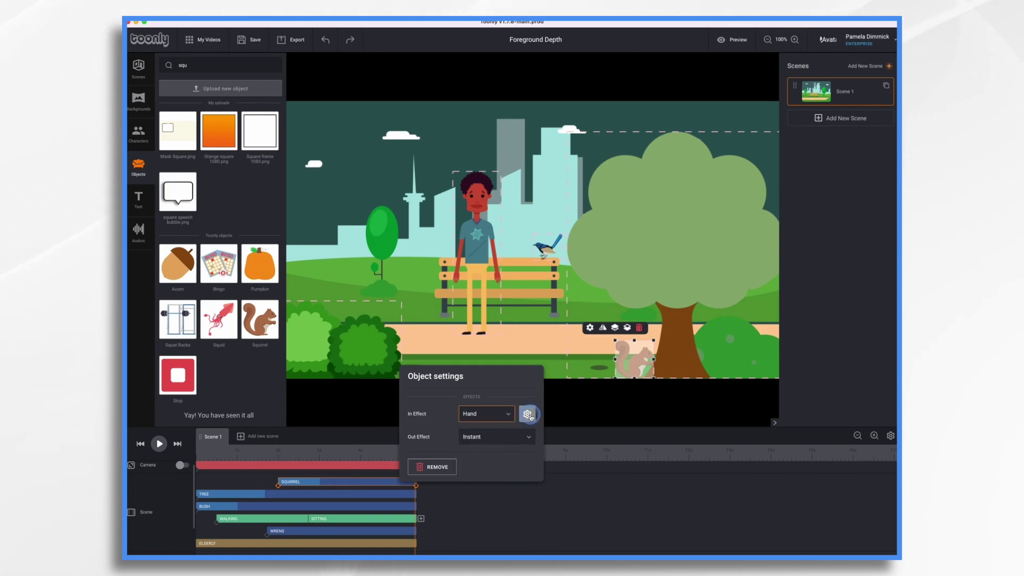
pyautogui.click(526, 414)
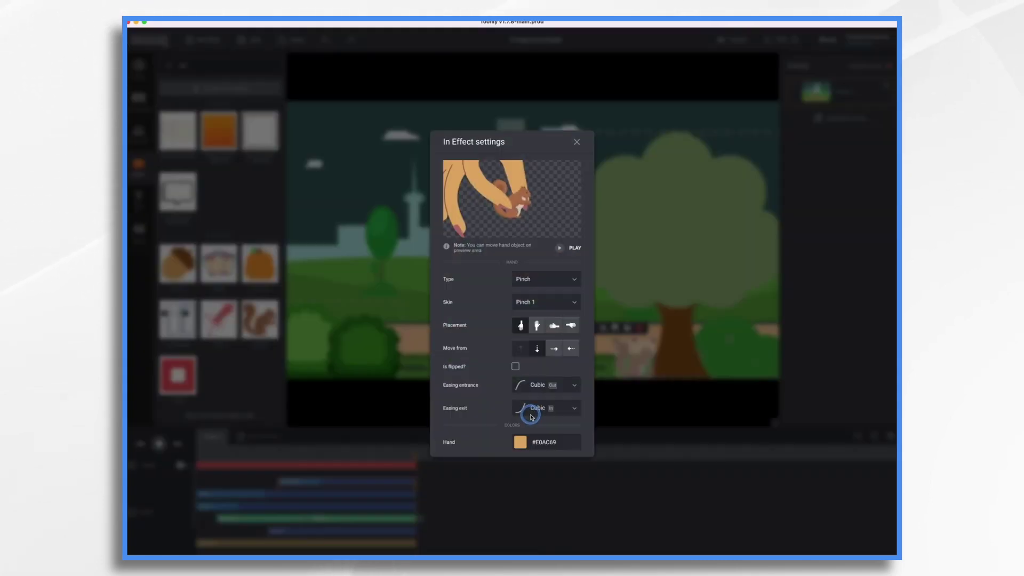
pyautogui.click(577, 141)
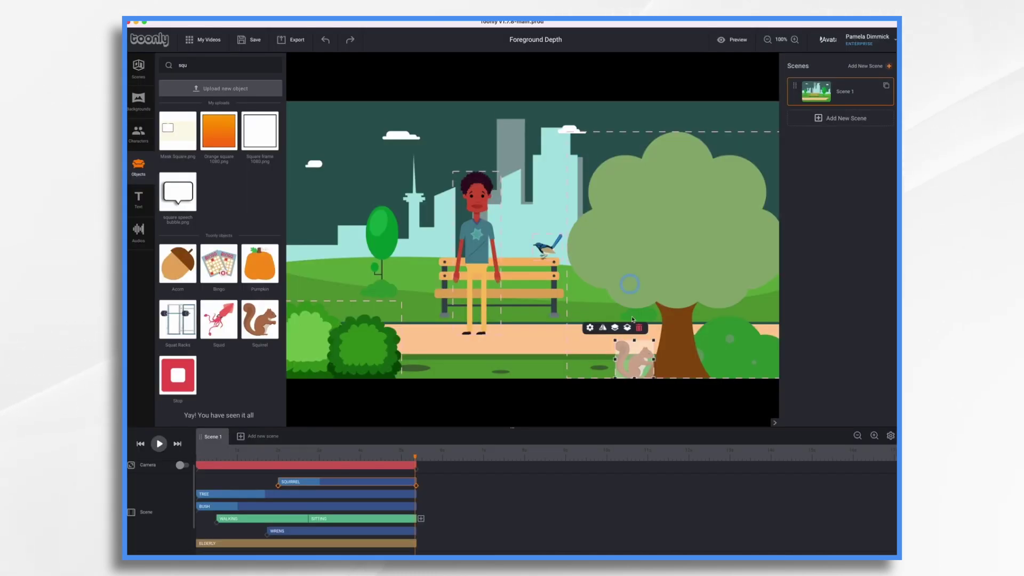
# Move the squirrel right to the tree trunk's base, then preview the scene from the start
pyautogui.moveTo(638, 368); pyautogui.dragTo(648, 368)
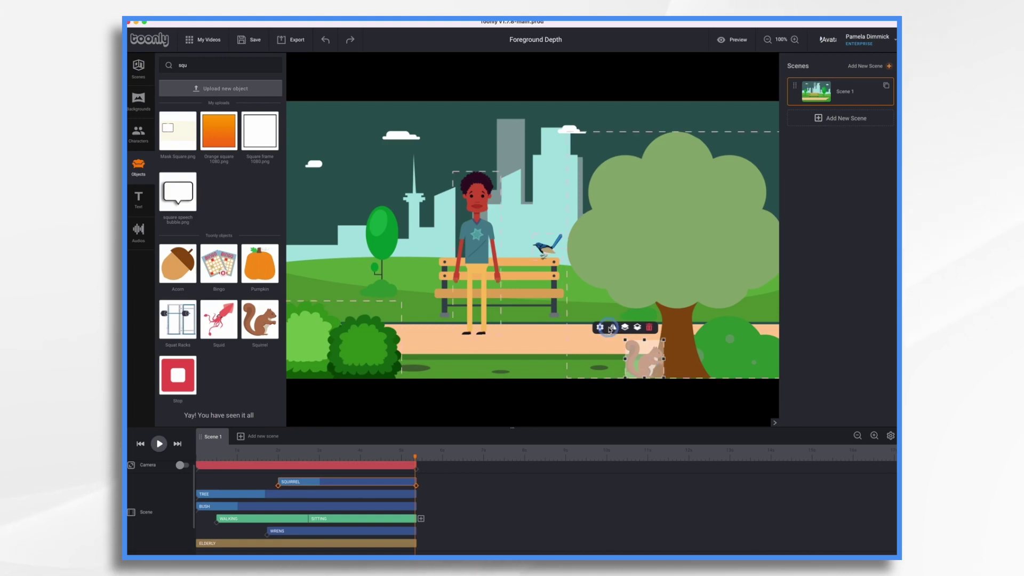
pyautogui.moveTo(648, 366); pyautogui.dragTo(712, 366)
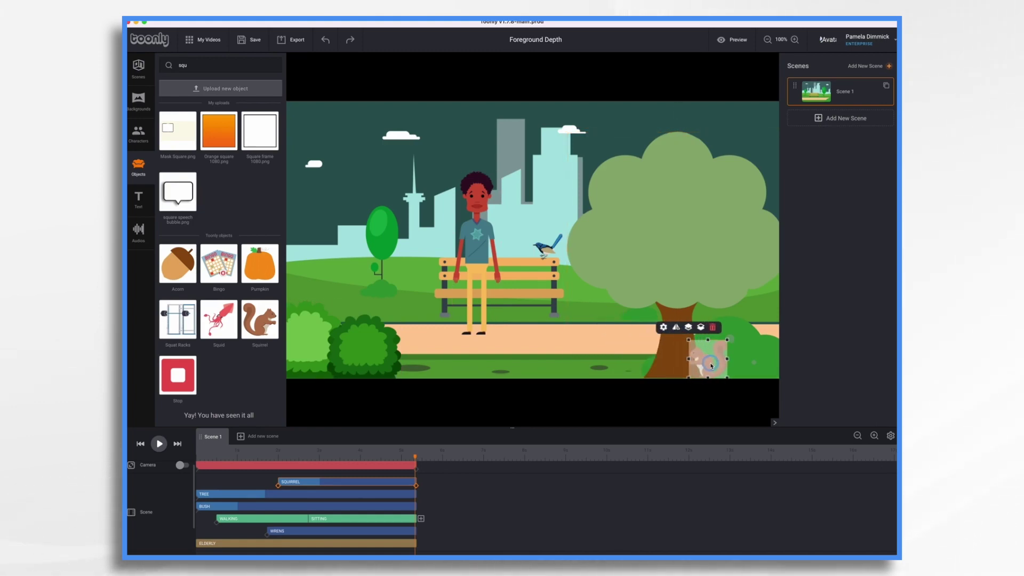
pyautogui.click(141, 444)
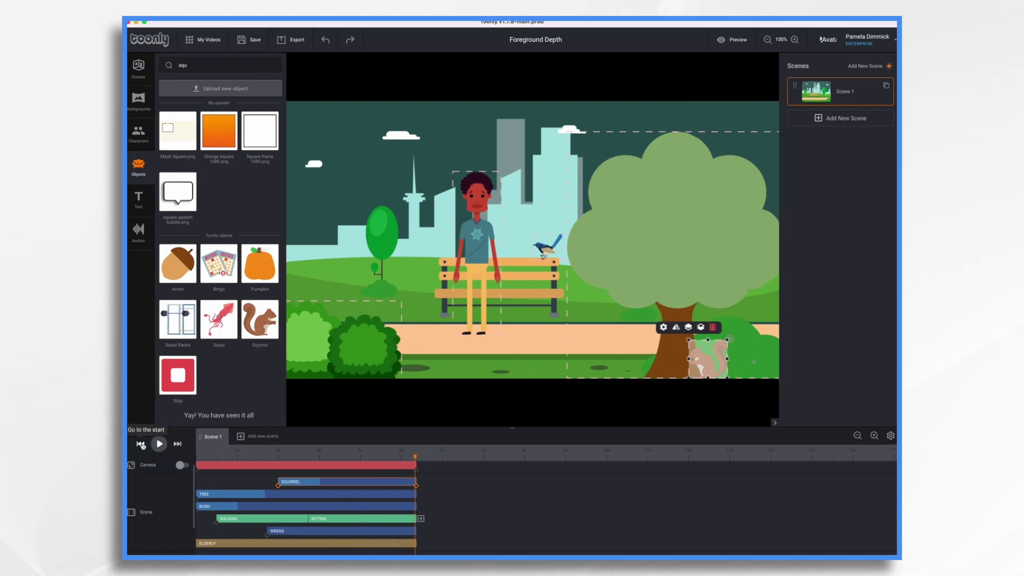
pyautogui.click(159, 445)
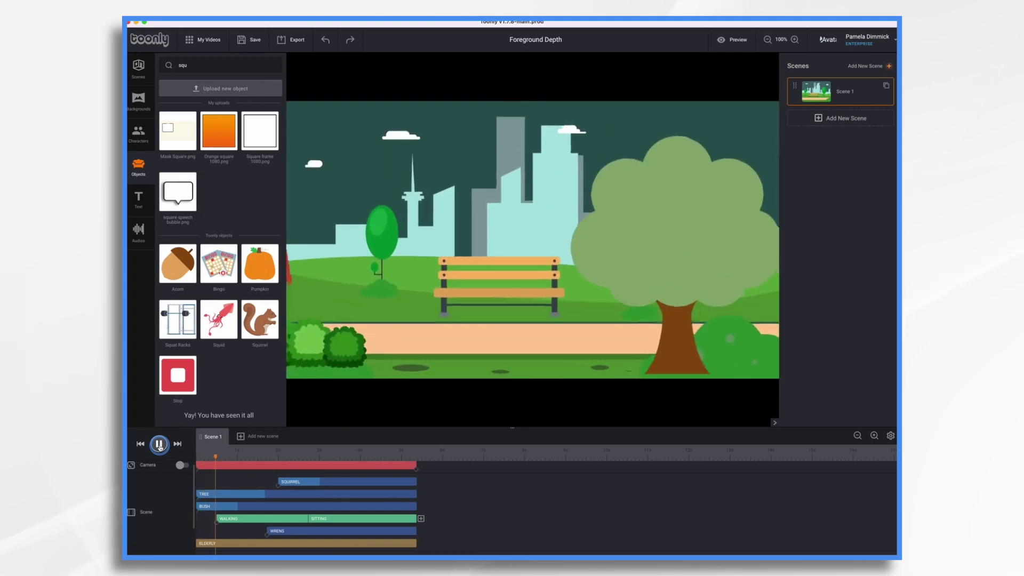